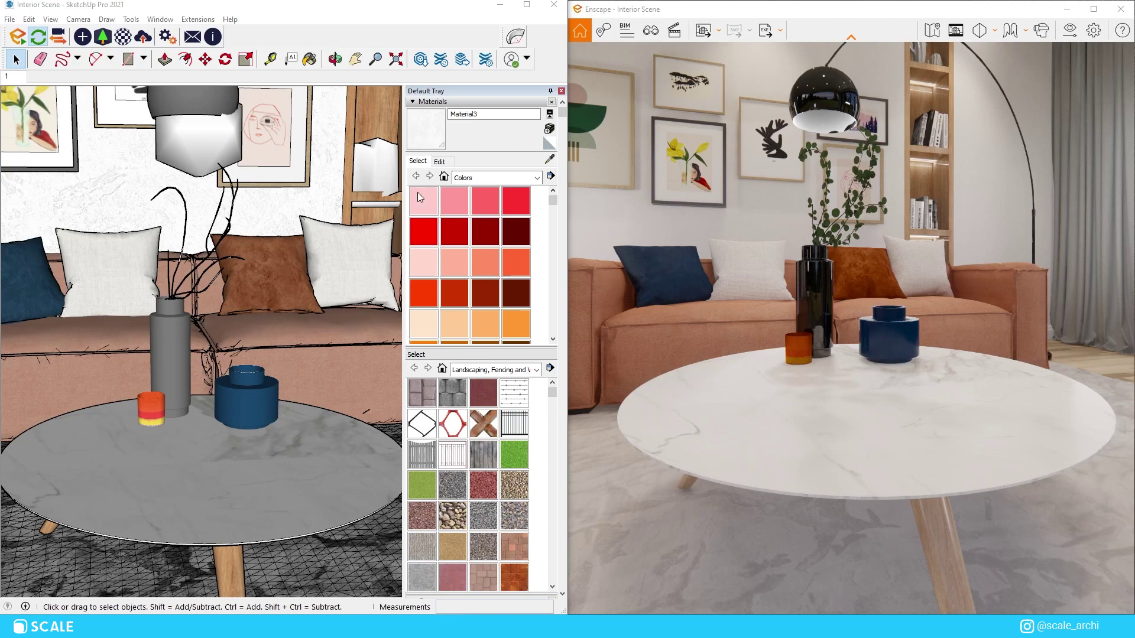
# Step: Load the Marble White 2 image as the coffee table's texture
pyautogui.click(418, 16)
pyautogui.press('b')
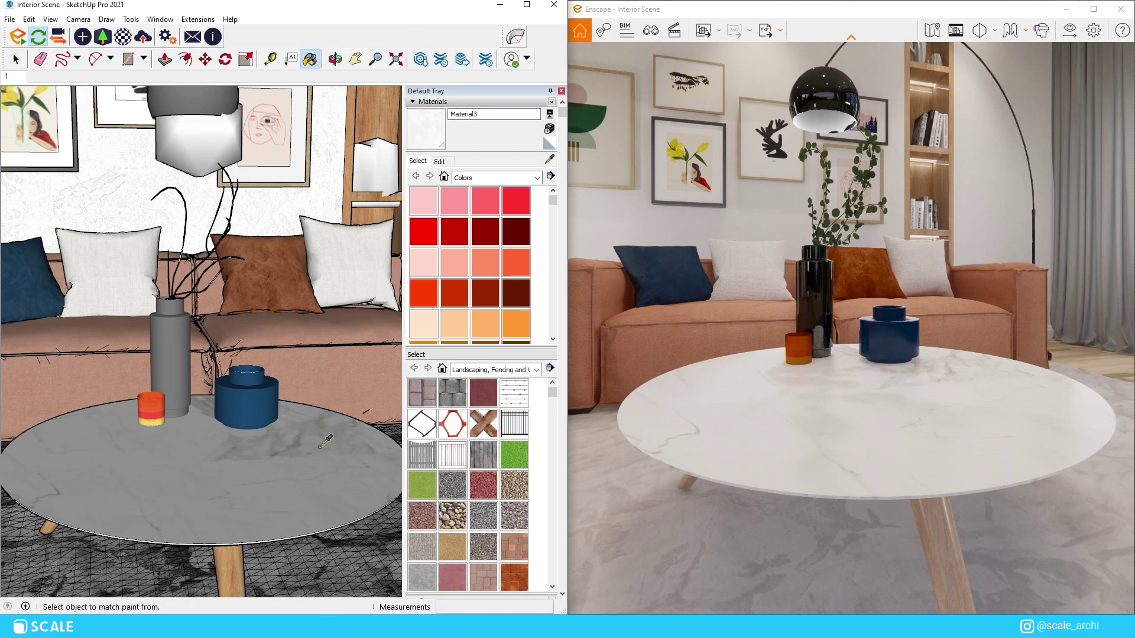
pyautogui.click(440, 161)
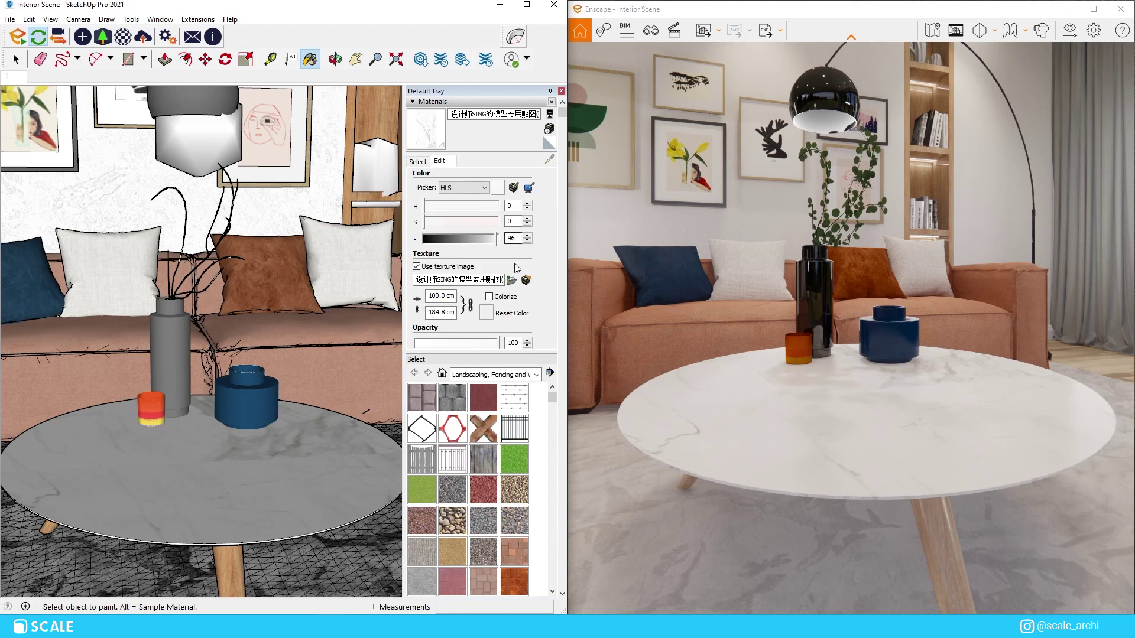
pyautogui.click(510, 280)
pyautogui.scroll(-5, 208, 193)
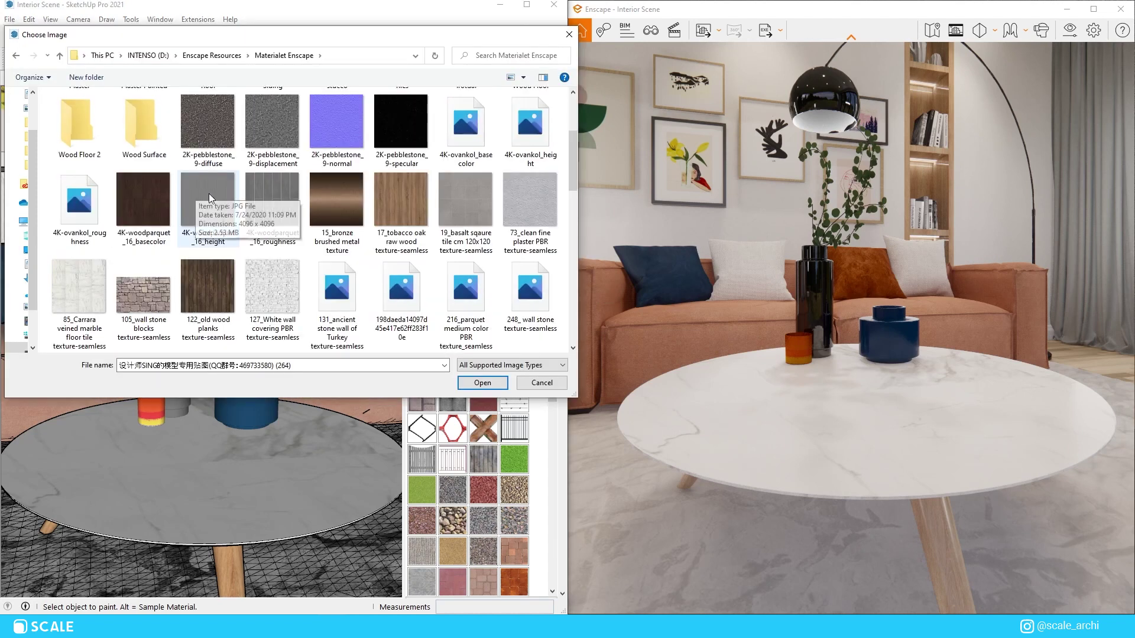
pyautogui.click(413, 233)
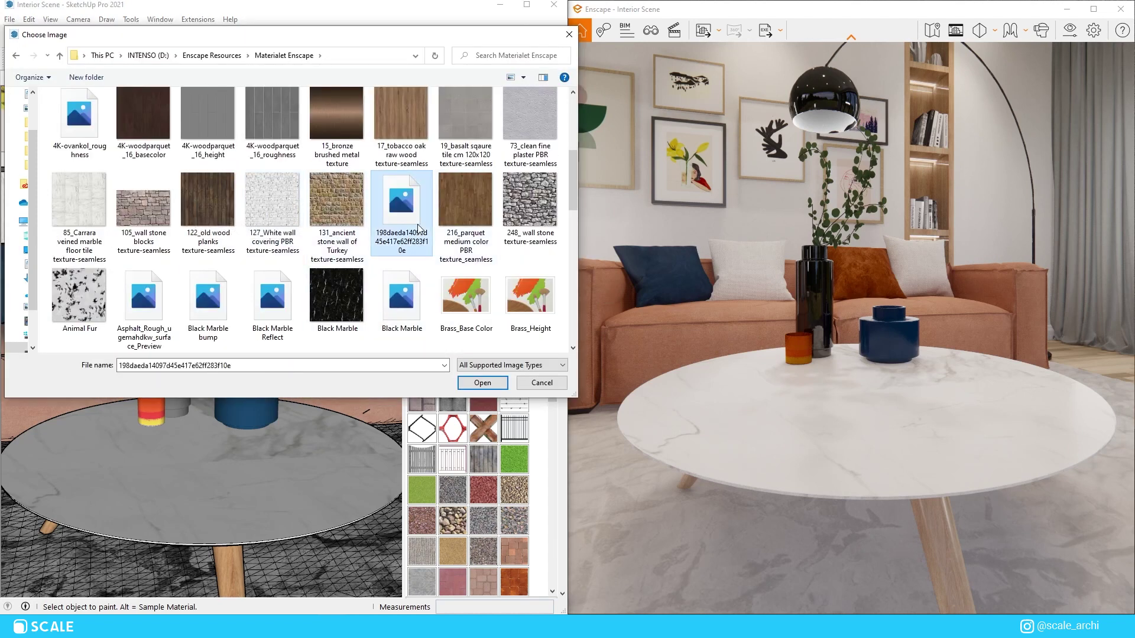
pyautogui.press('m')
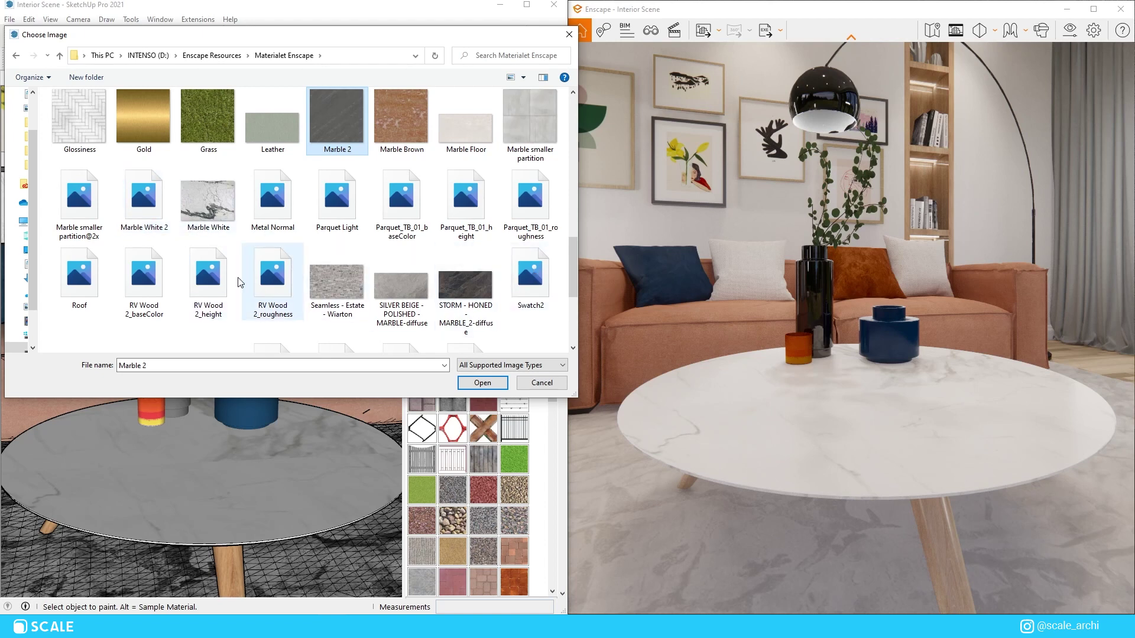
pyautogui.click(161, 216)
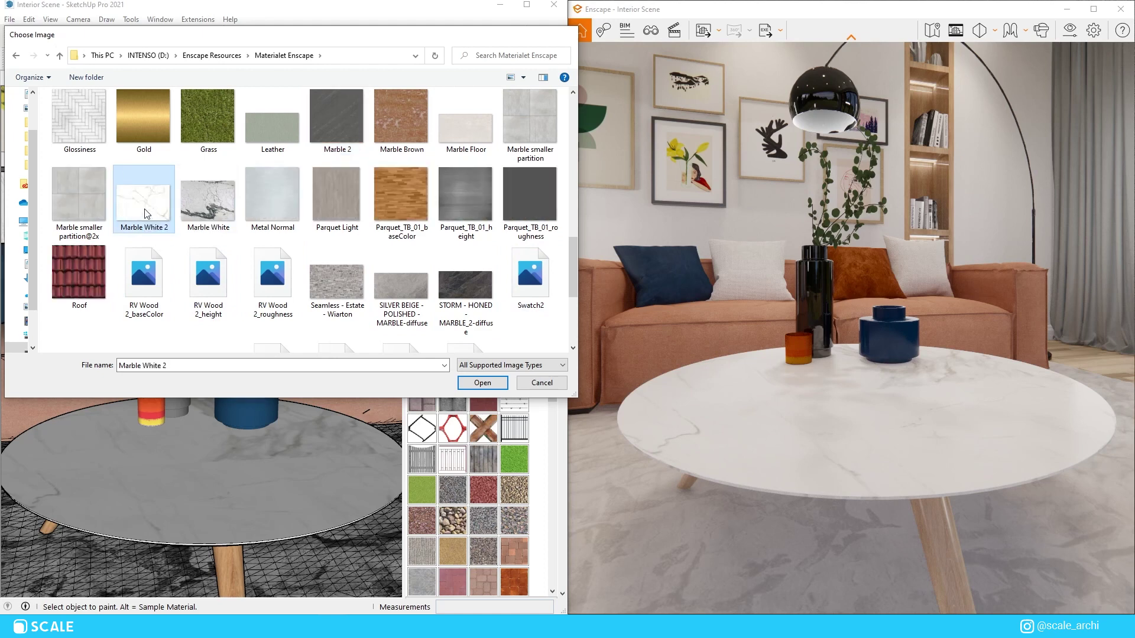
pyautogui.doubleClick(145, 214)
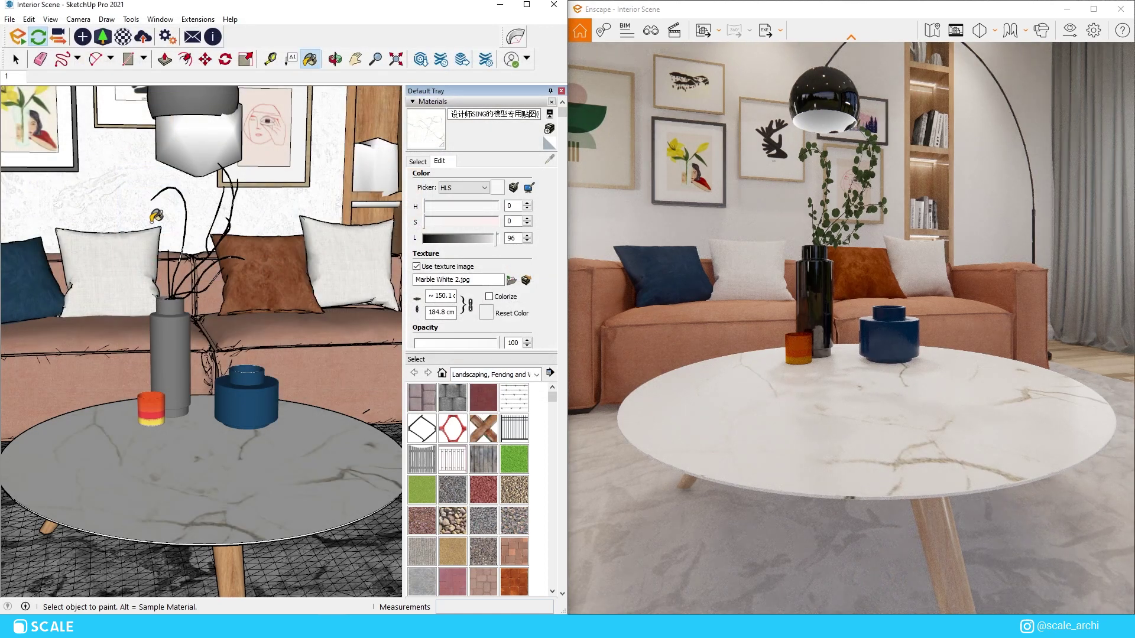
# Step: Set the marble texture width to 100 cm
pyautogui.press('alt')
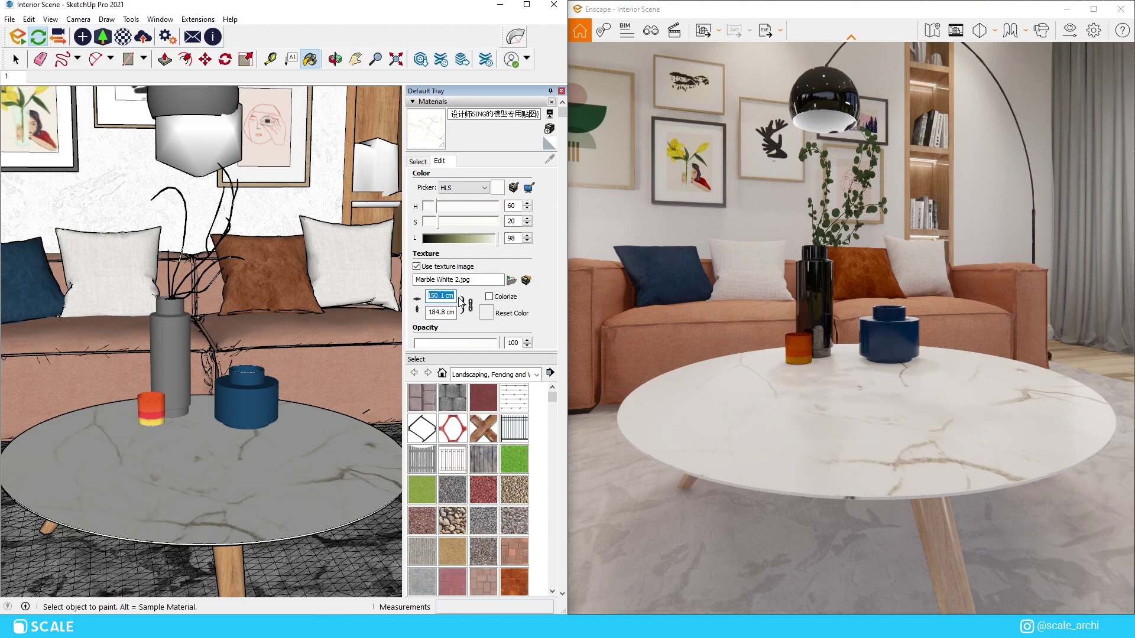
pyautogui.write('100')
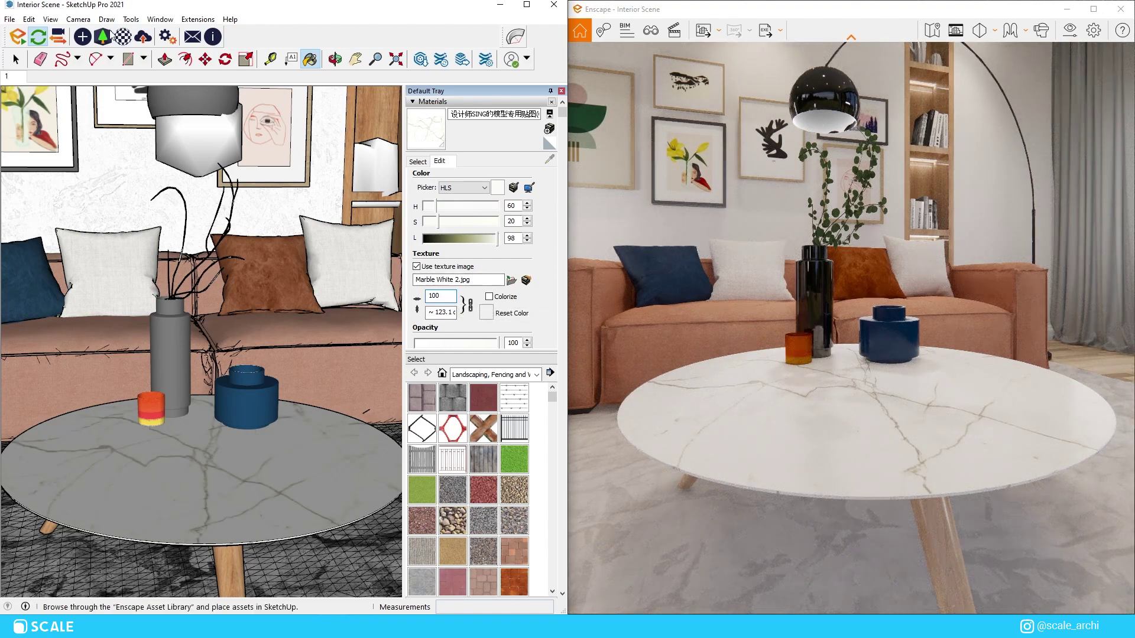
pyautogui.click(16, 59)
pyautogui.hotkey('ctrl', 'a')
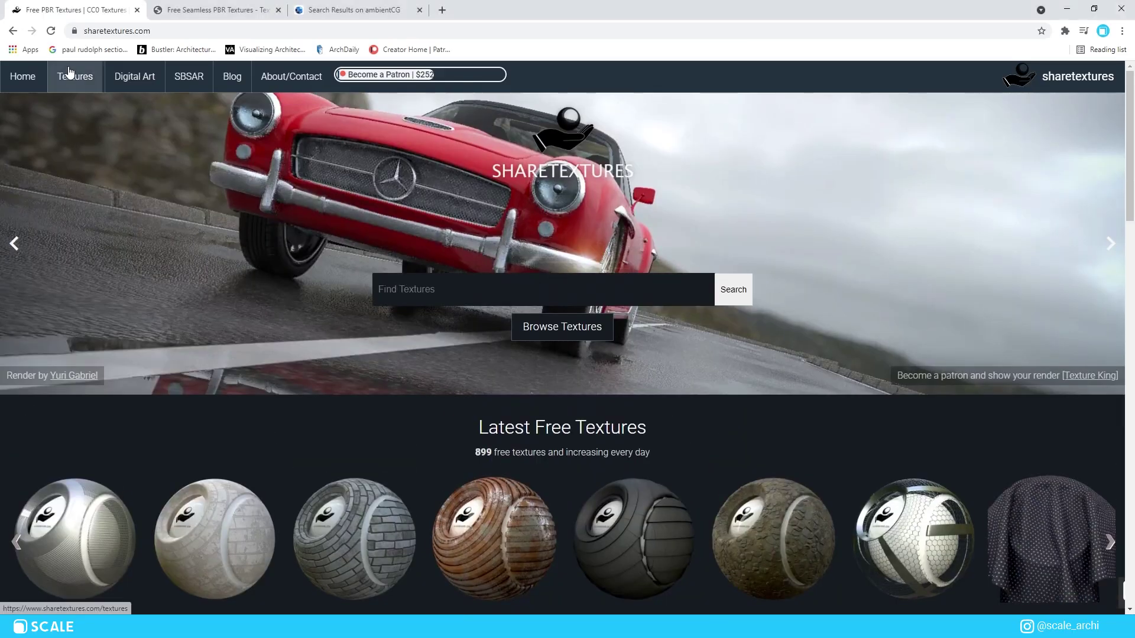
# Step: Open the Textures catalogue, filter it to the Wood category, and scroll through the results
pyautogui.click(69, 73)
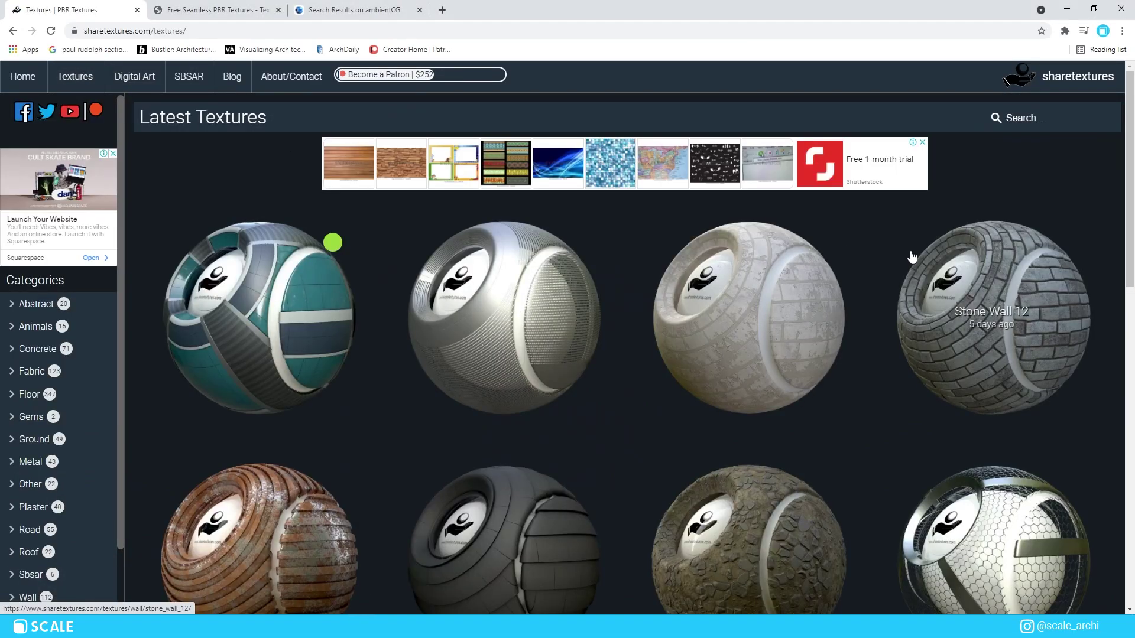
pyautogui.scroll(-6, 911, 253)
pyautogui.scroll(-8, 911, 254)
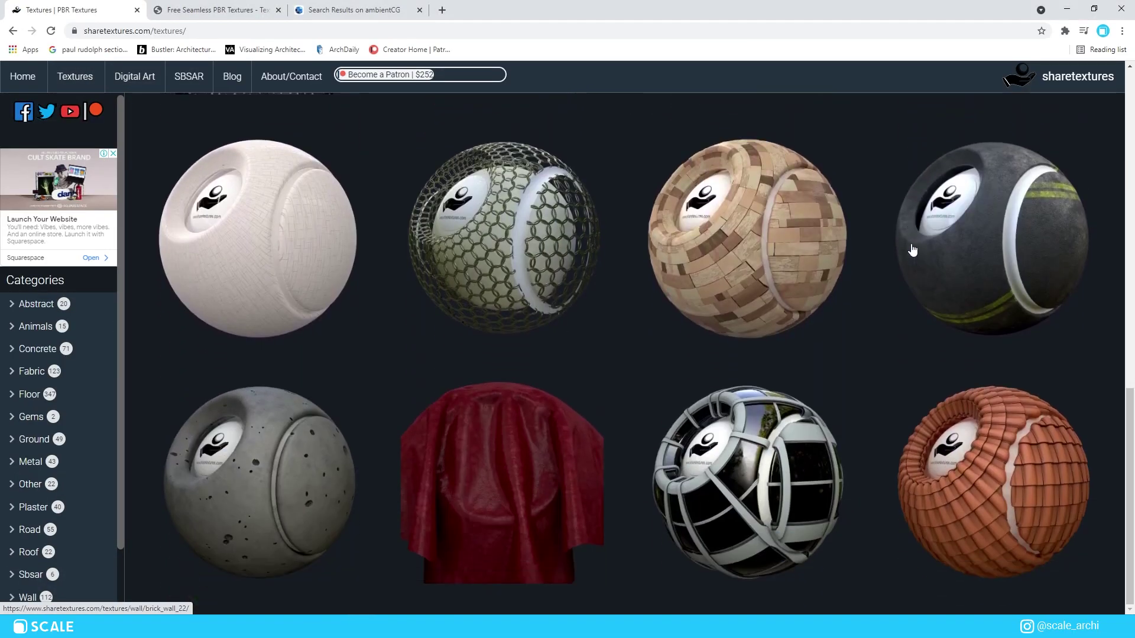
pyautogui.scroll(-2, 35, 360)
pyautogui.click(31, 549)
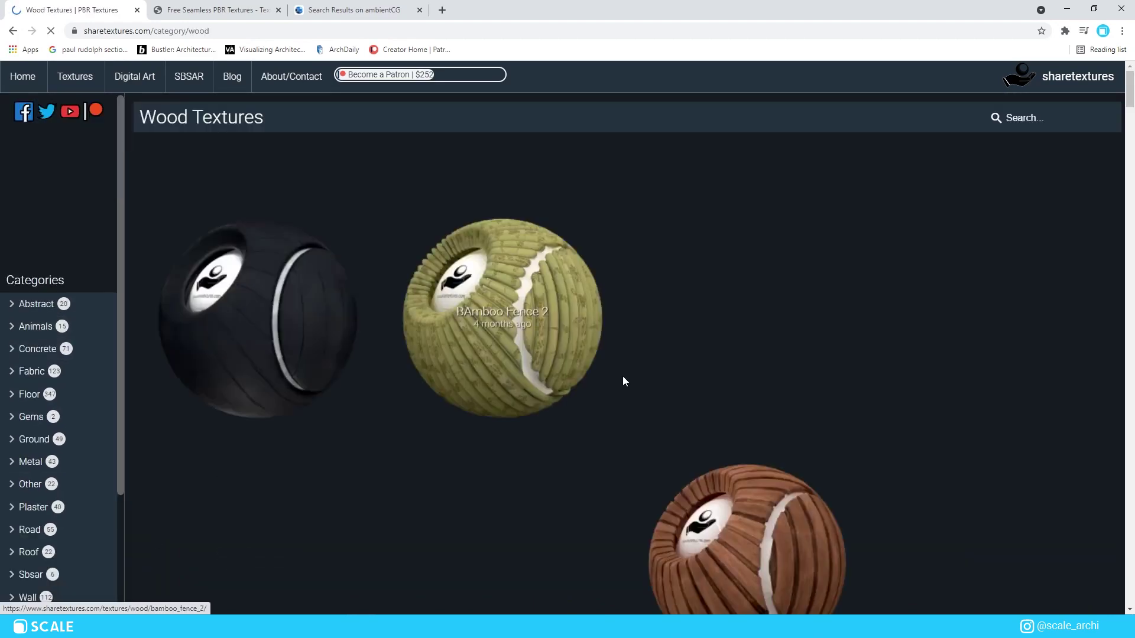
pyautogui.scroll(-6, 622, 378)
pyautogui.scroll(-12, 635, 395)
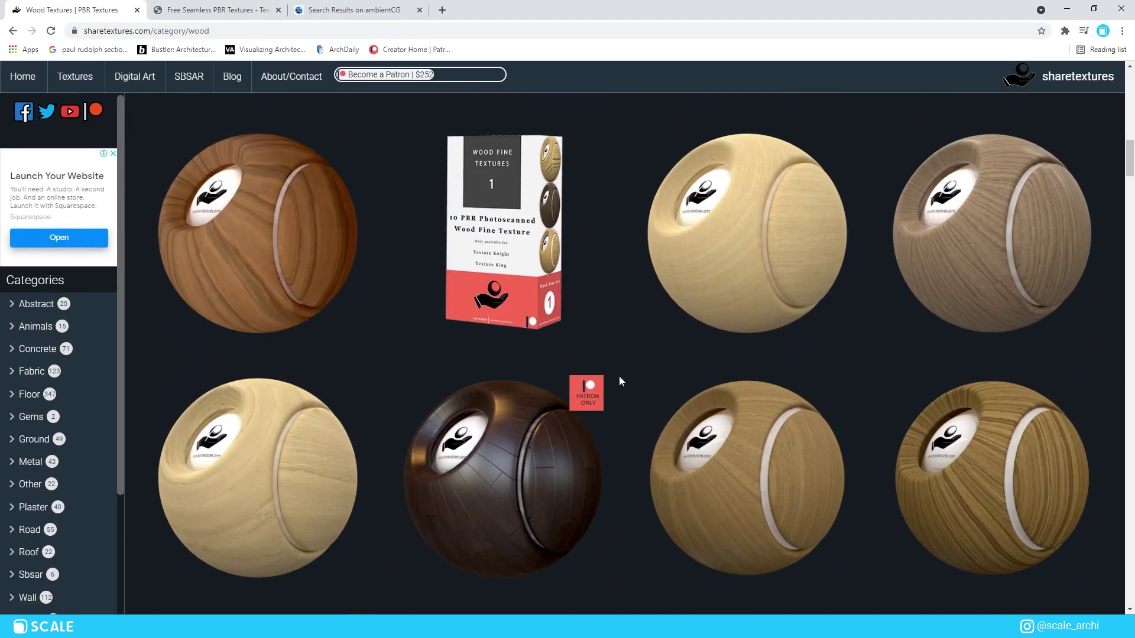
pyautogui.scroll(-10, 615, 376)
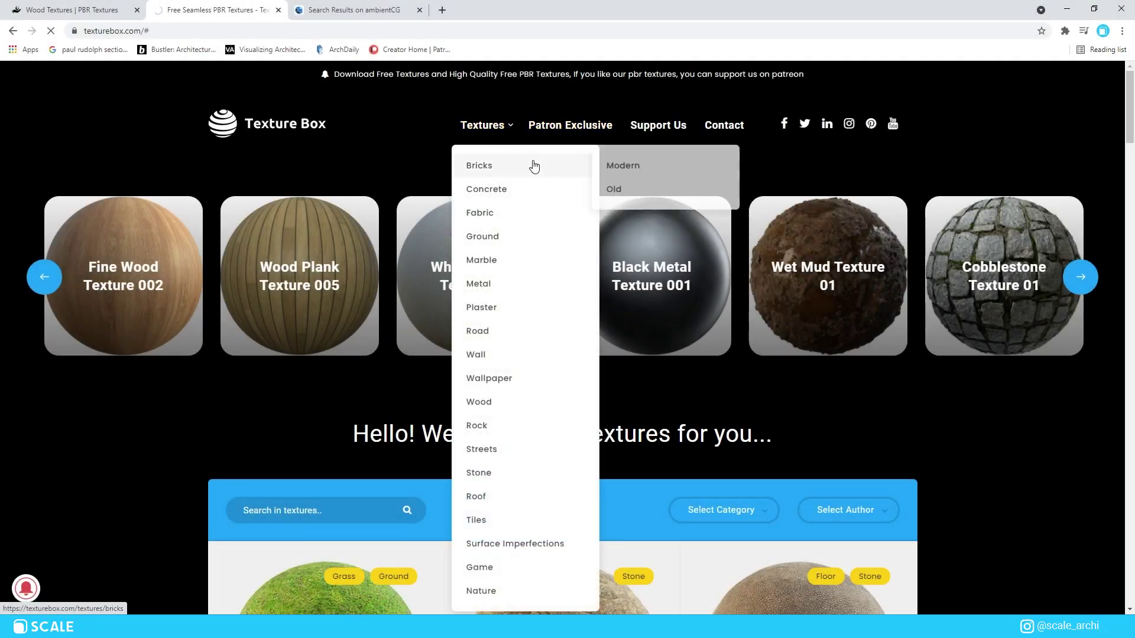
# Step: Browse two pages of Texture Box's Bricks category
pyautogui.click(533, 167)
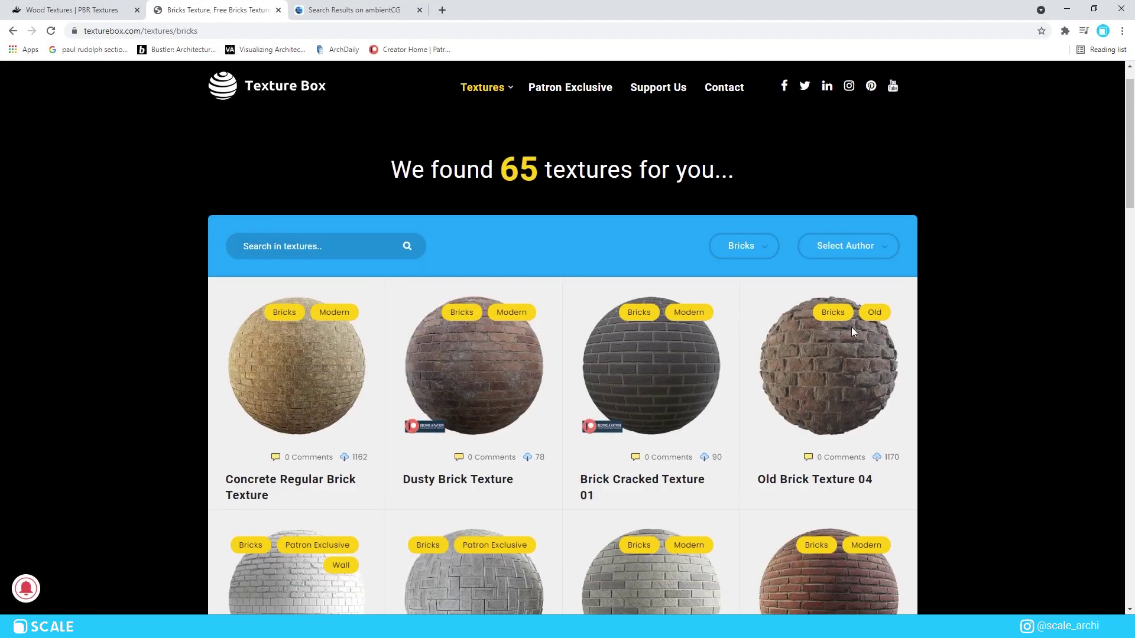
pyautogui.scroll(-5, 863, 325)
pyautogui.scroll(-15, 922, 290)
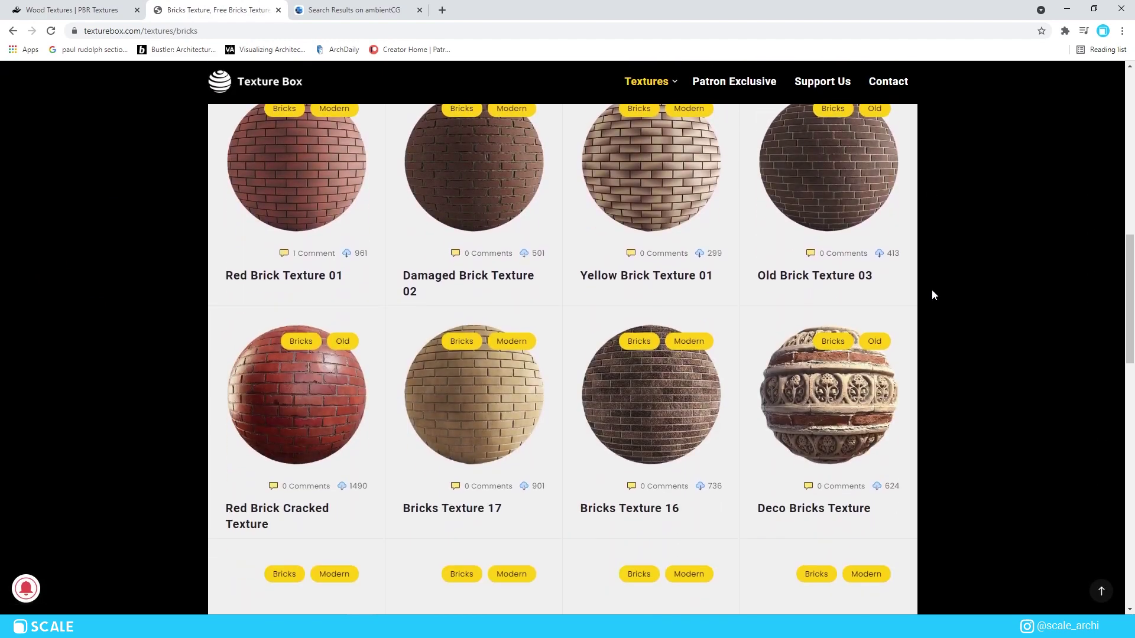
pyautogui.scroll(-2, 936, 293)
pyautogui.click(626, 422)
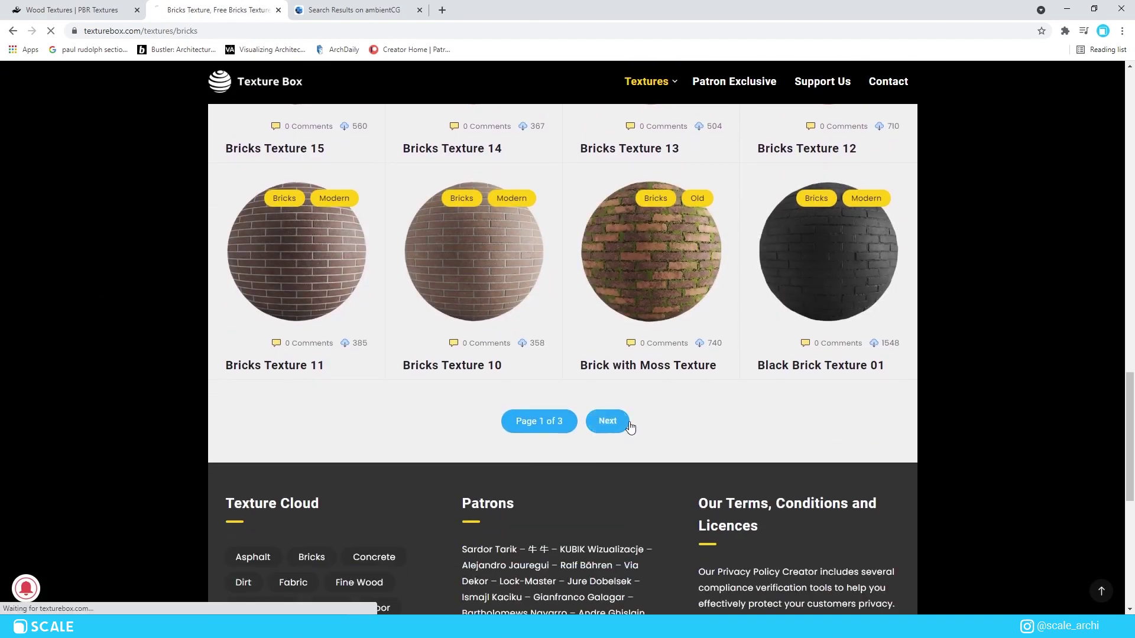
pyautogui.scroll(-2, 916, 325)
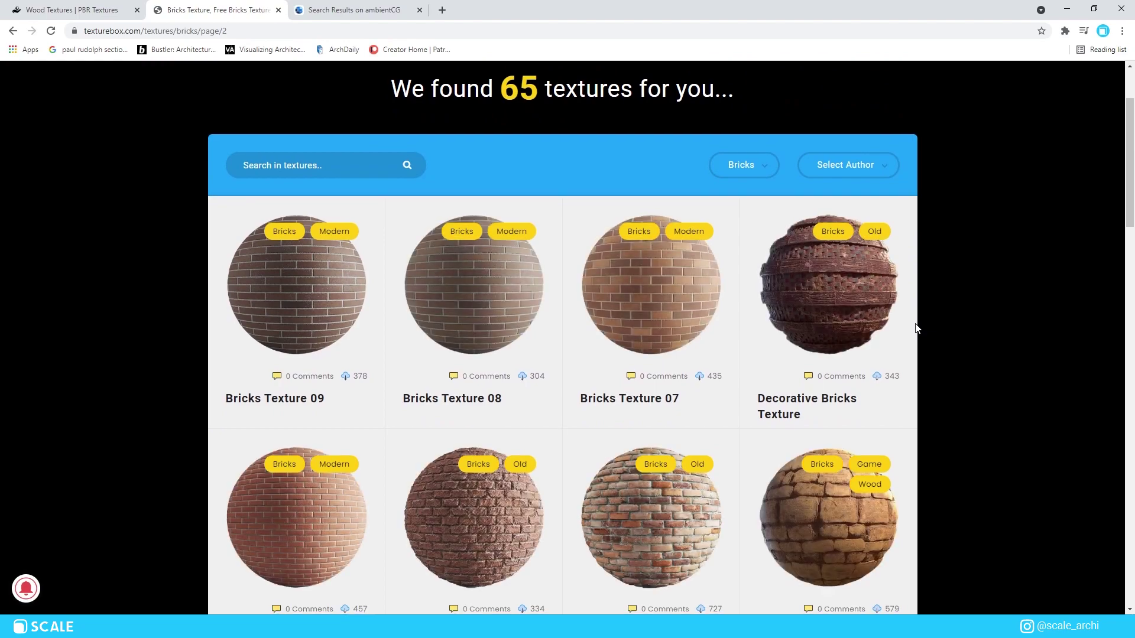
pyautogui.scroll(-5, 916, 325)
pyautogui.scroll(-10, 913, 323)
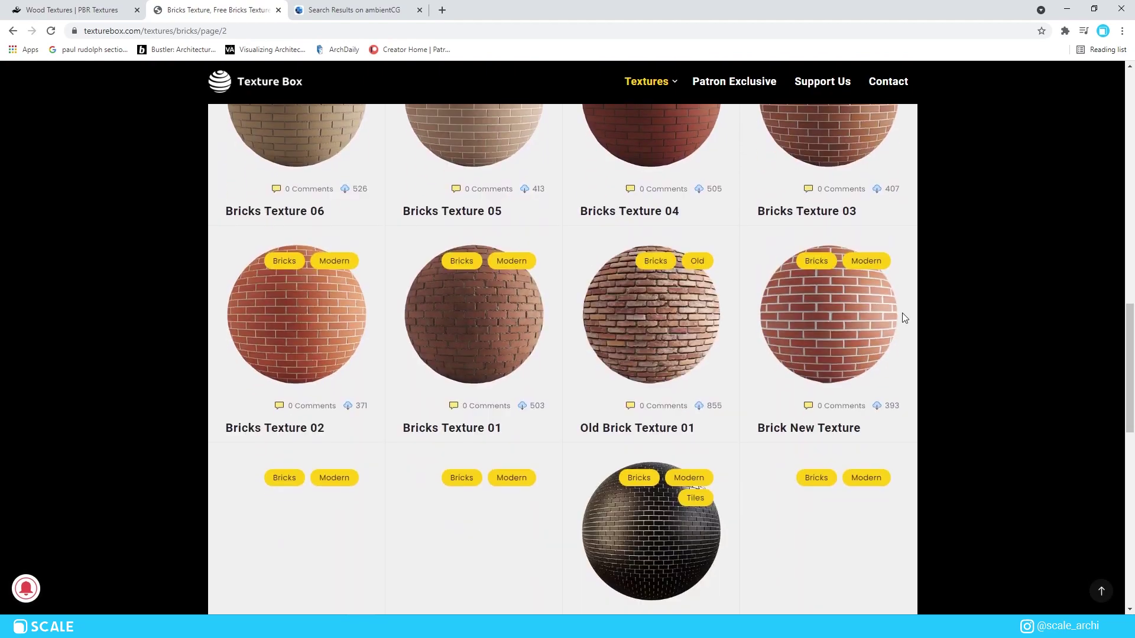
pyautogui.scroll(-2, 901, 317)
# Step: Scroll through the ambientCG brick texture results
pyautogui.click(331, 11)
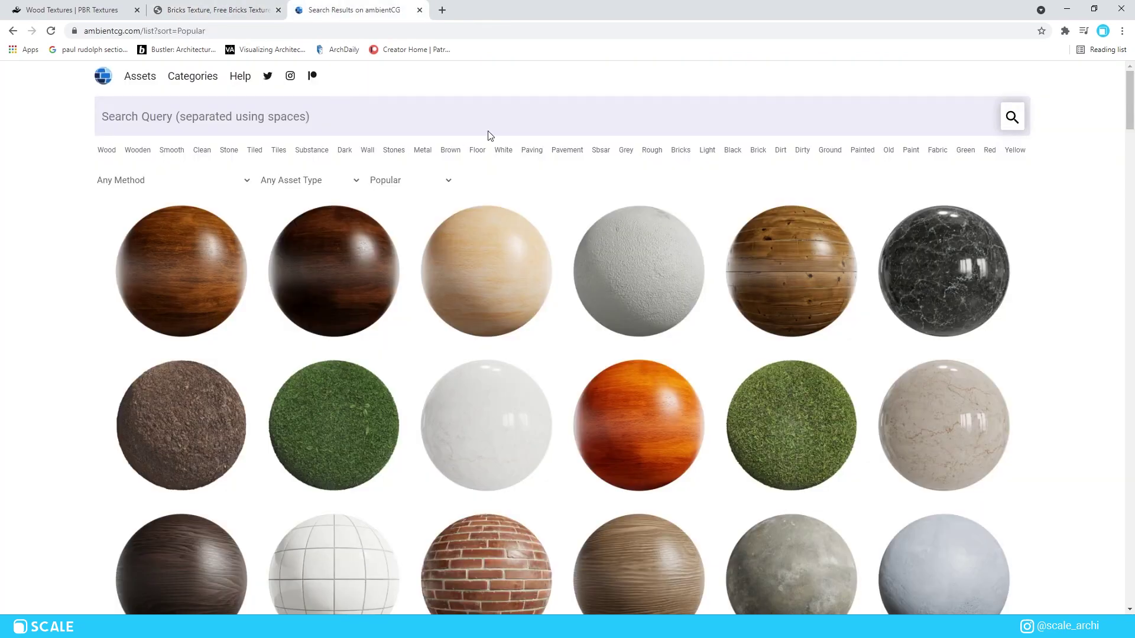
pyautogui.scroll(-11, 505, 142)
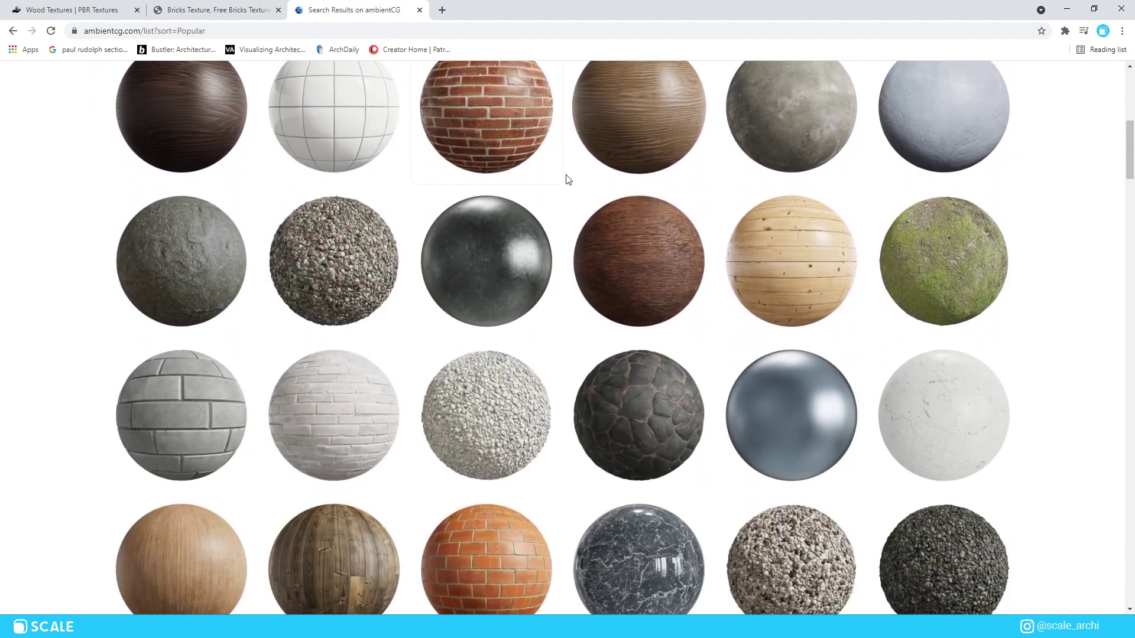
pyautogui.scroll(-12, 568, 179)
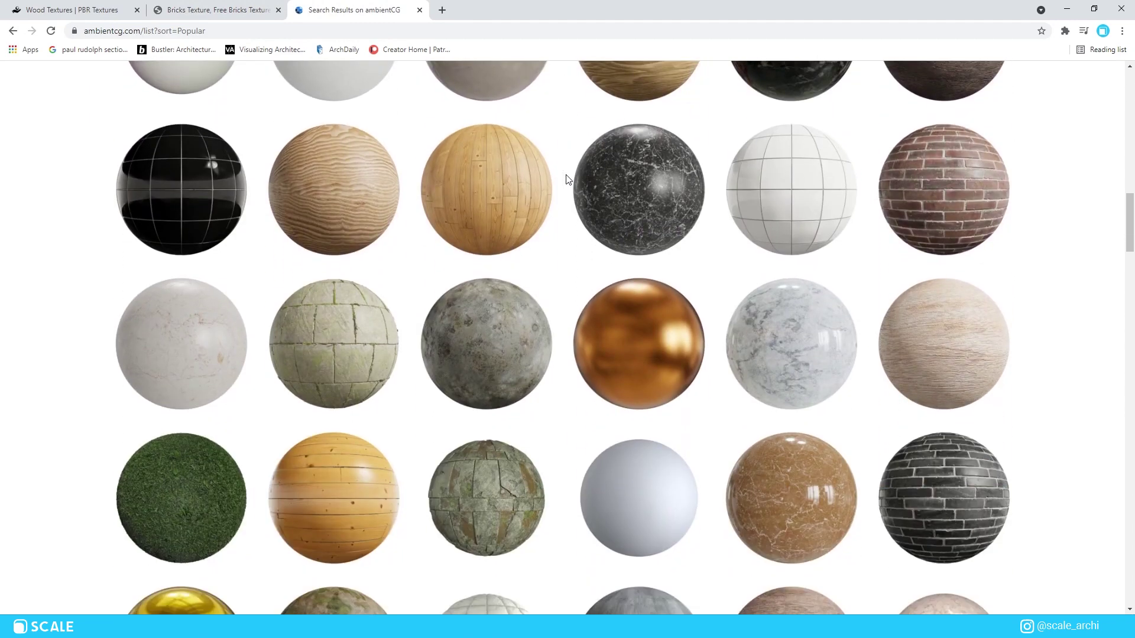
pyautogui.scroll(-10, 568, 179)
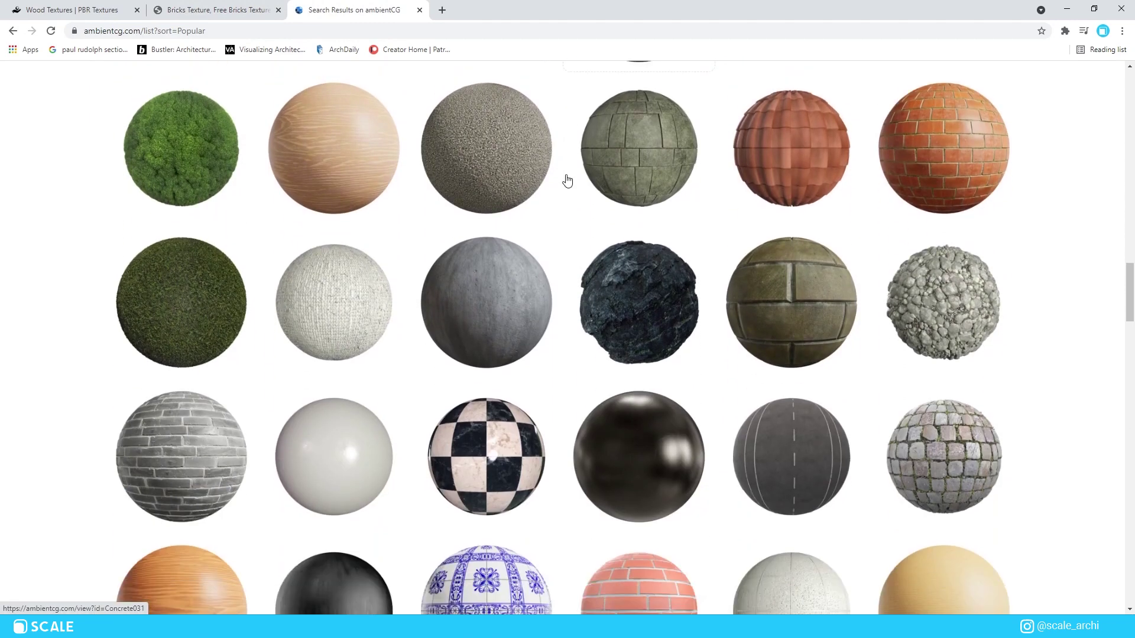
pyautogui.scroll(-9, 567, 179)
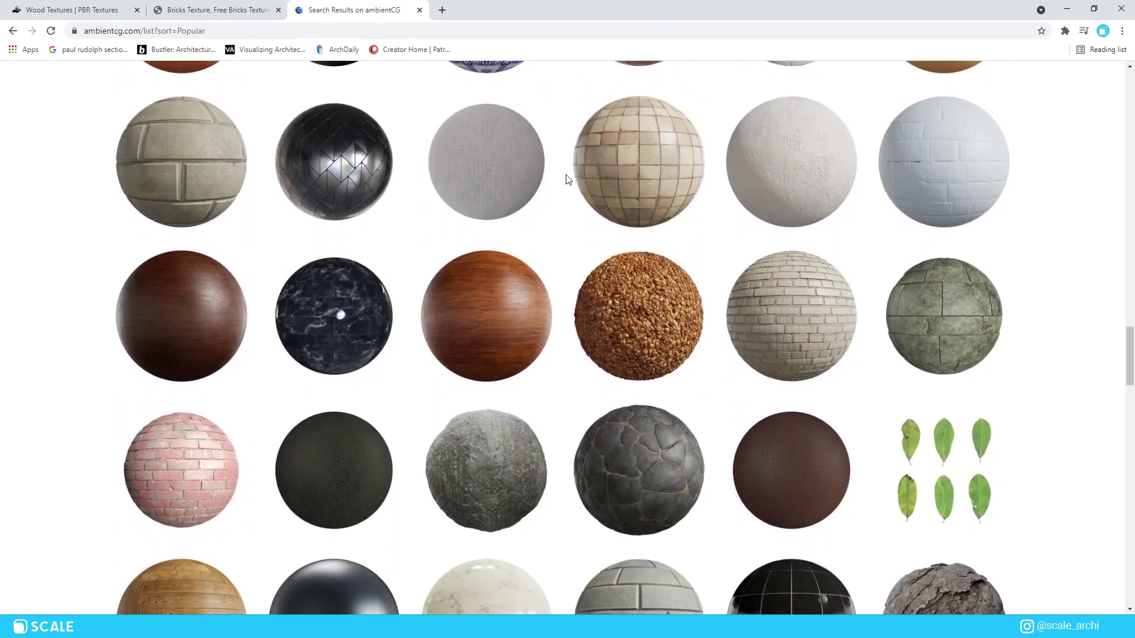
pyautogui.scroll(-7, 567, 179)
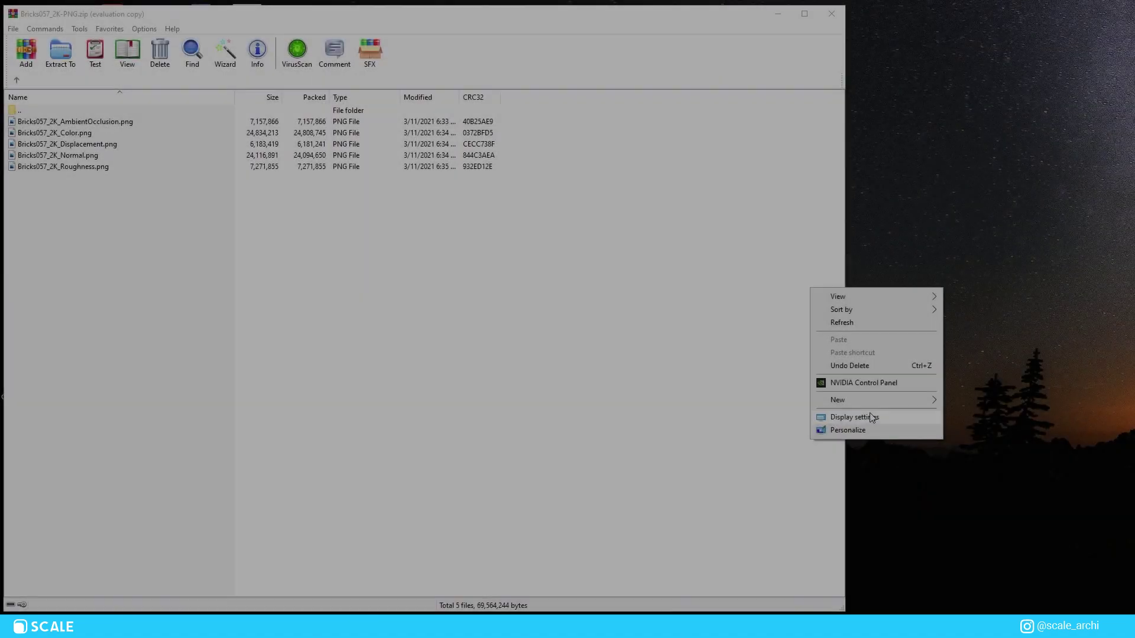
# Step: Create a new desktop folder named 'Brick Texture'
pyautogui.moveTo(845, 400)
pyautogui.click(973, 398)
pyautogui.write('Brick')
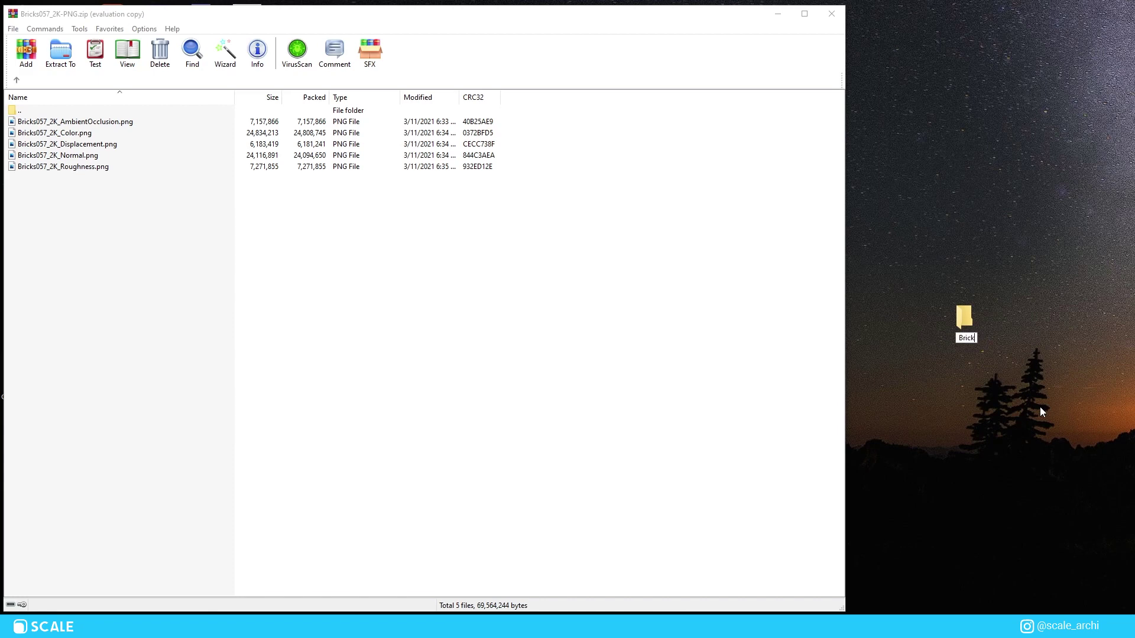
pyautogui.write(' Texture')
pyautogui.press('Return')
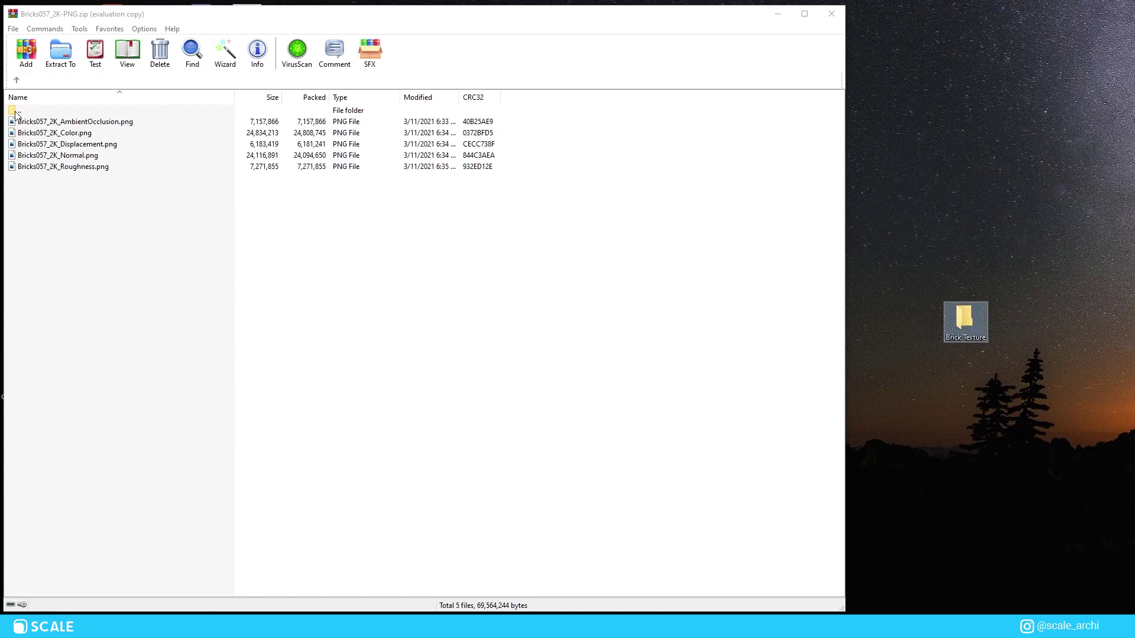
# Step: Extract the five Bricks057 2K PNG maps into Brick Texture and open the folder
pyautogui.click(59, 122)
pyautogui.keyDown('shift'); pyautogui.click(94, 167); pyautogui.keyUp('shift')
pyautogui.moveTo(1008, 333); pyautogui.dragTo(960, 329)
pyautogui.doubleClick(962, 322)
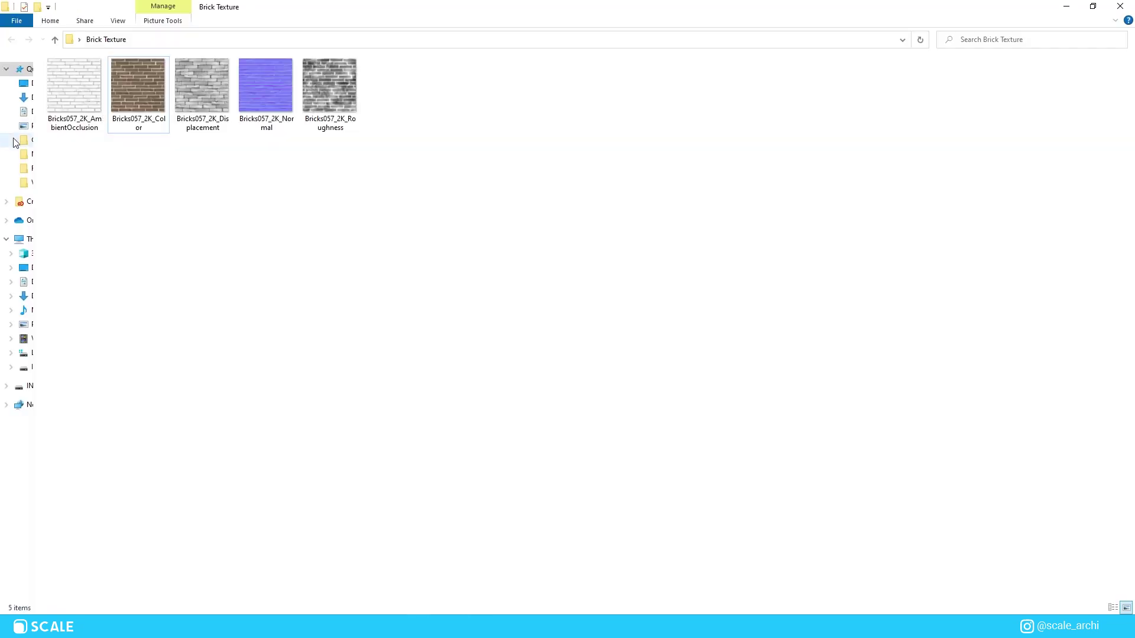
pyautogui.moveTo(354, 177); pyautogui.dragTo(151, 166)
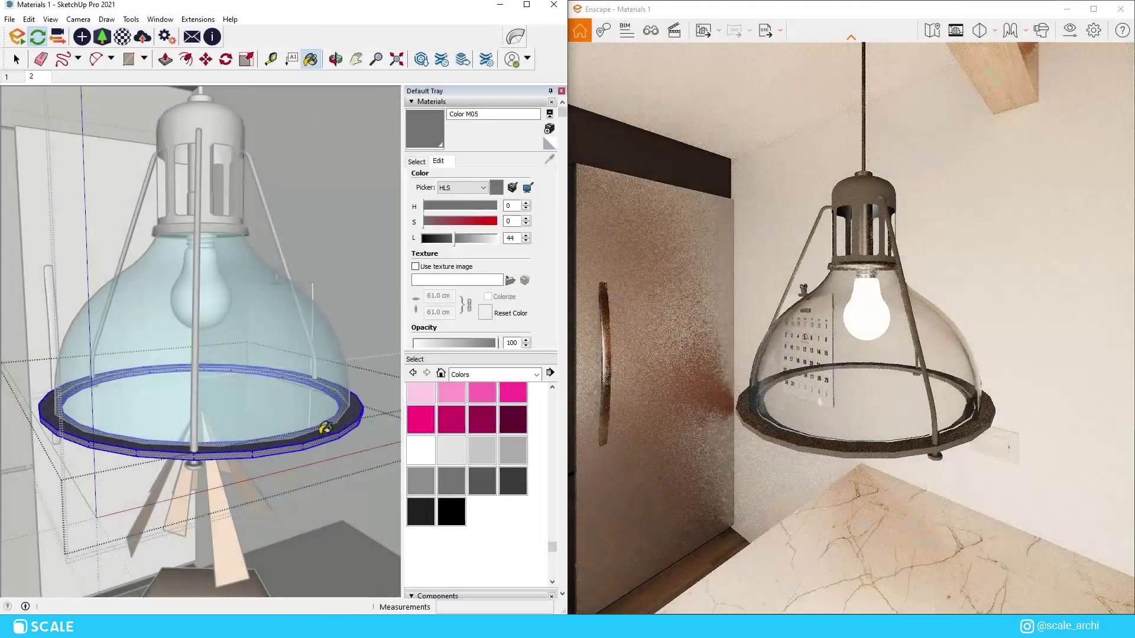
# Step: Select the lamp and pick up its grey metal material for editing
pyautogui.press('space')
pyautogui.click(320, 437)
pyautogui.press('Escape')
pyautogui.press('Escape')
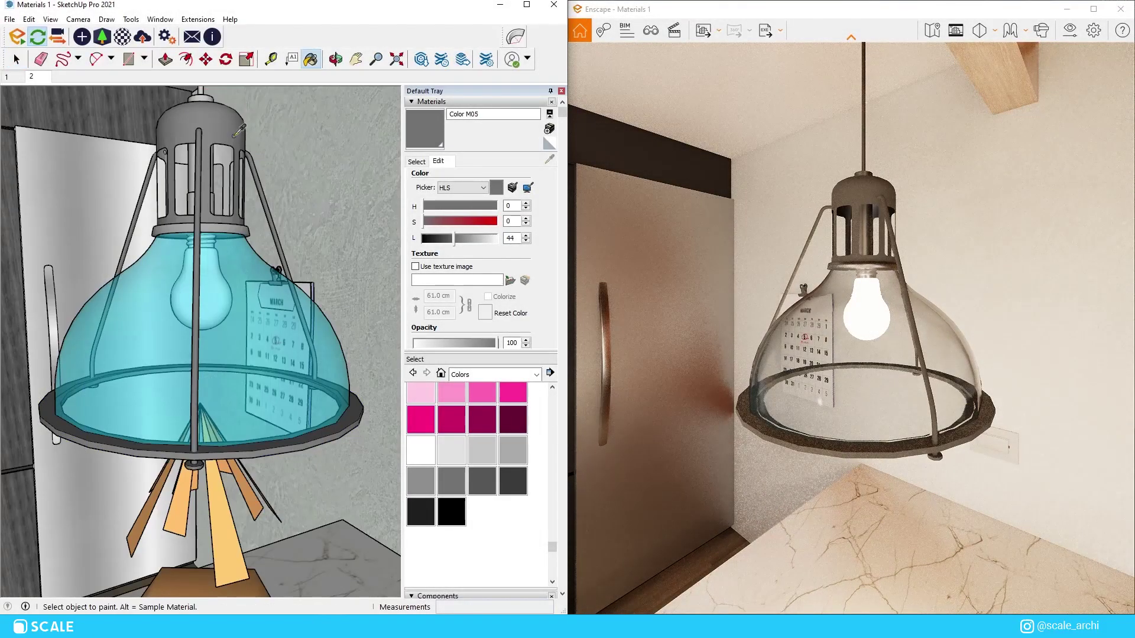
pyautogui.keyDown('alt'); pyautogui.click(231, 130); pyautogui.keyUp('alt')
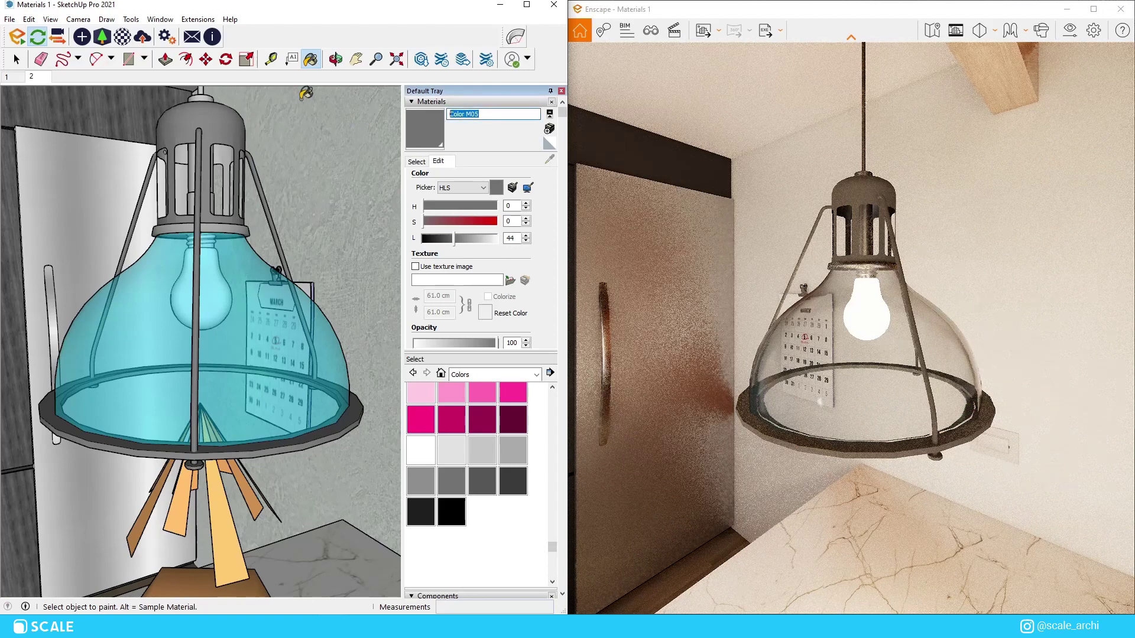
# Step: Rename the material metal1 and raise its colour lightness to 68
pyautogui.write('metal1')
pyautogui.press('Return')
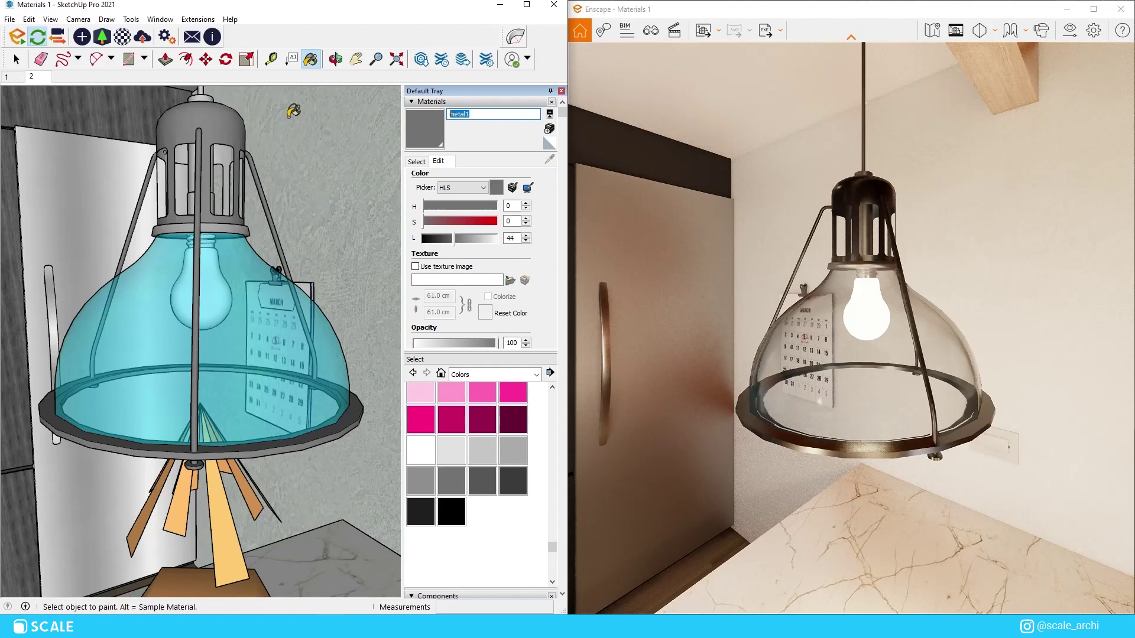
pyautogui.write('e')
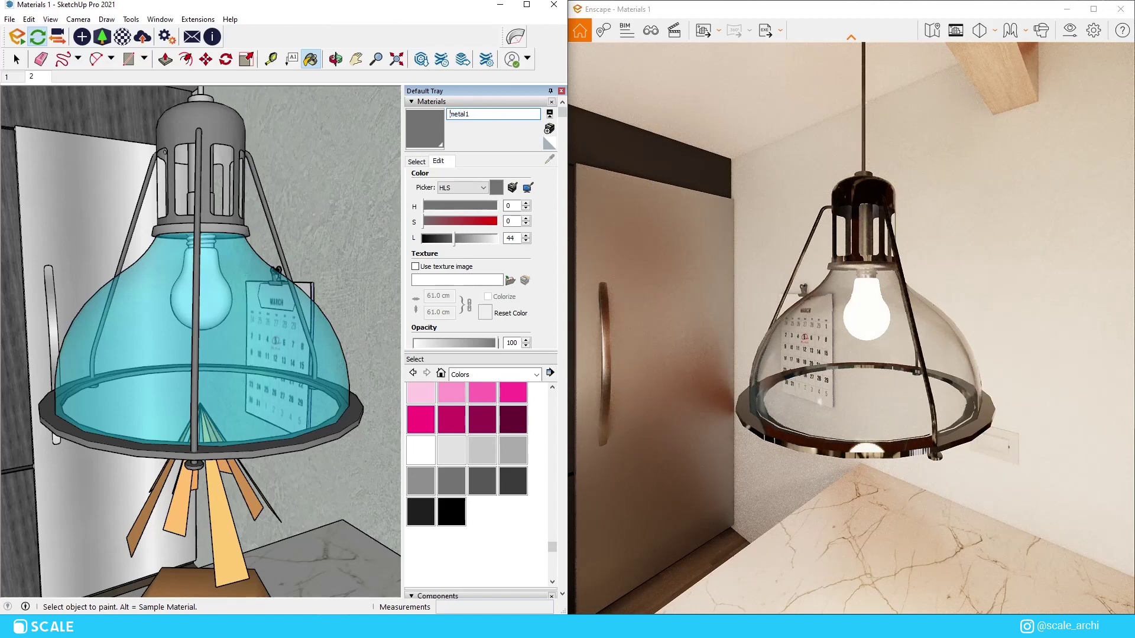
pyautogui.press('Return')
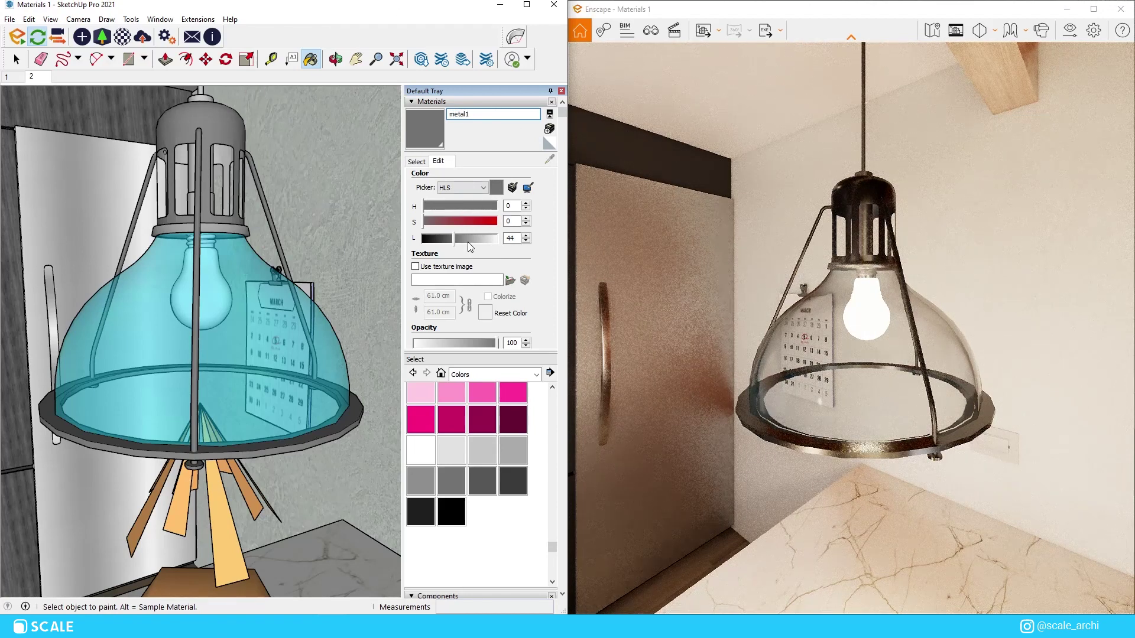
pyautogui.click(468, 240)
pyautogui.click(473, 238)
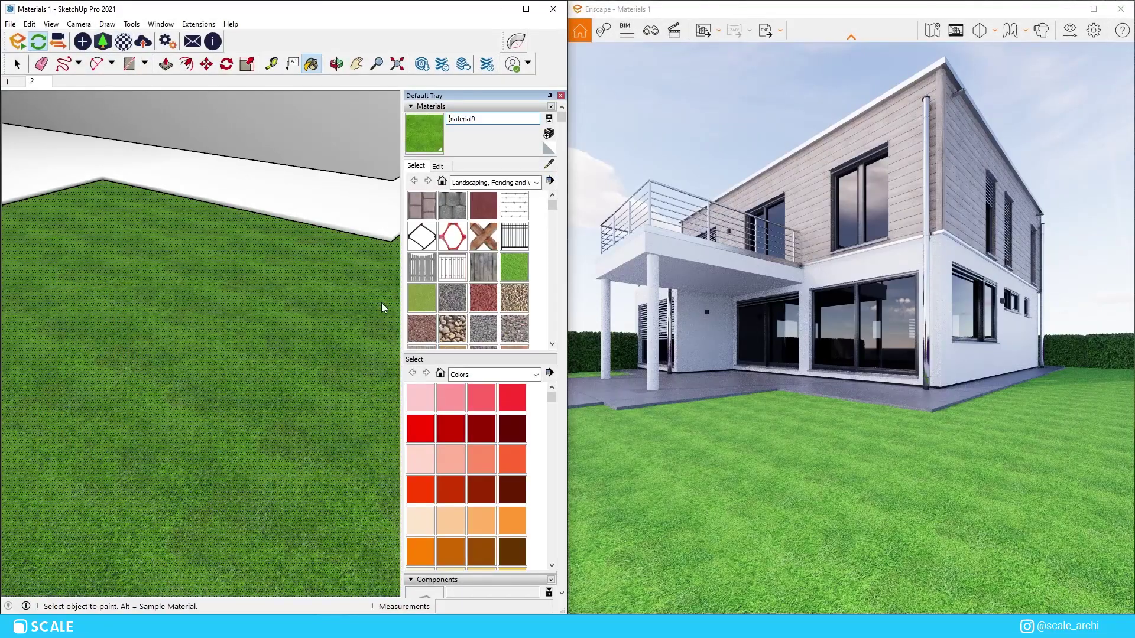
# Step: Set Enscape material9 to Grass type with 3.1% blade height and 5.7% height variation
pyautogui.click(123, 40)
pyautogui.moveTo(316, 26); pyautogui.dragTo(346, 107)
pyautogui.click(349, 151)
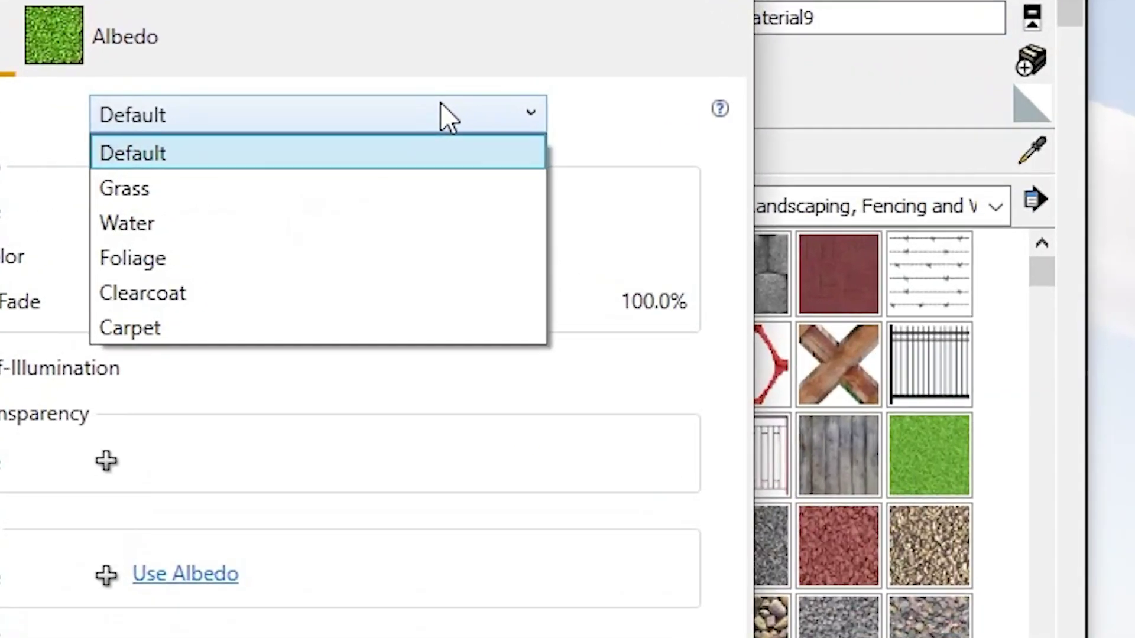
pyautogui.click(124, 188)
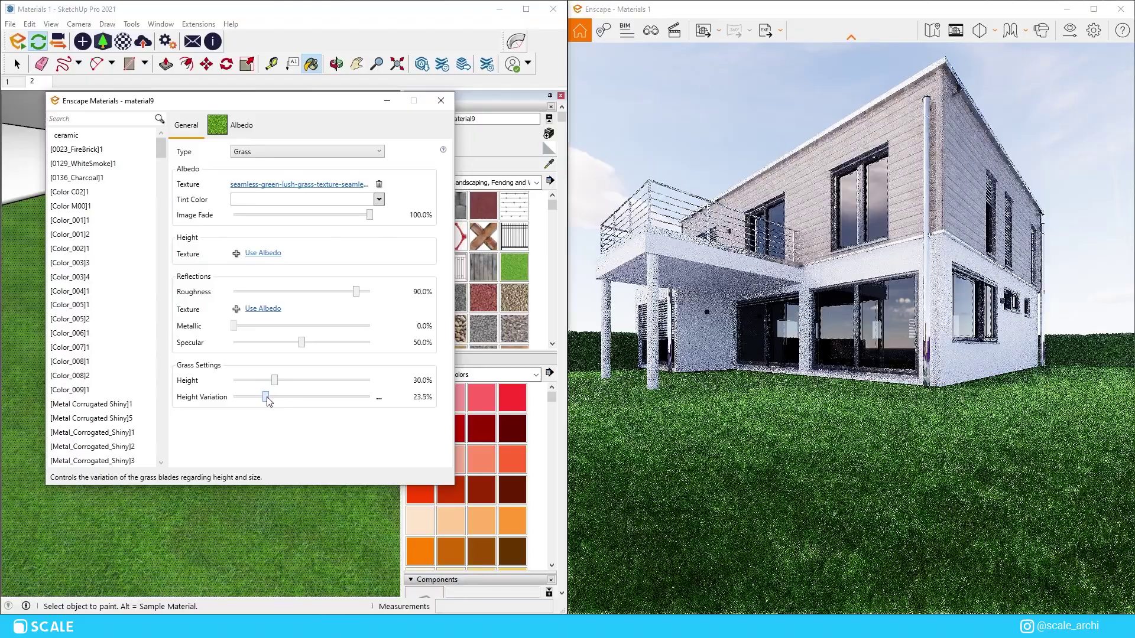
pyautogui.moveTo(268, 398); pyautogui.dragTo(390, 393)
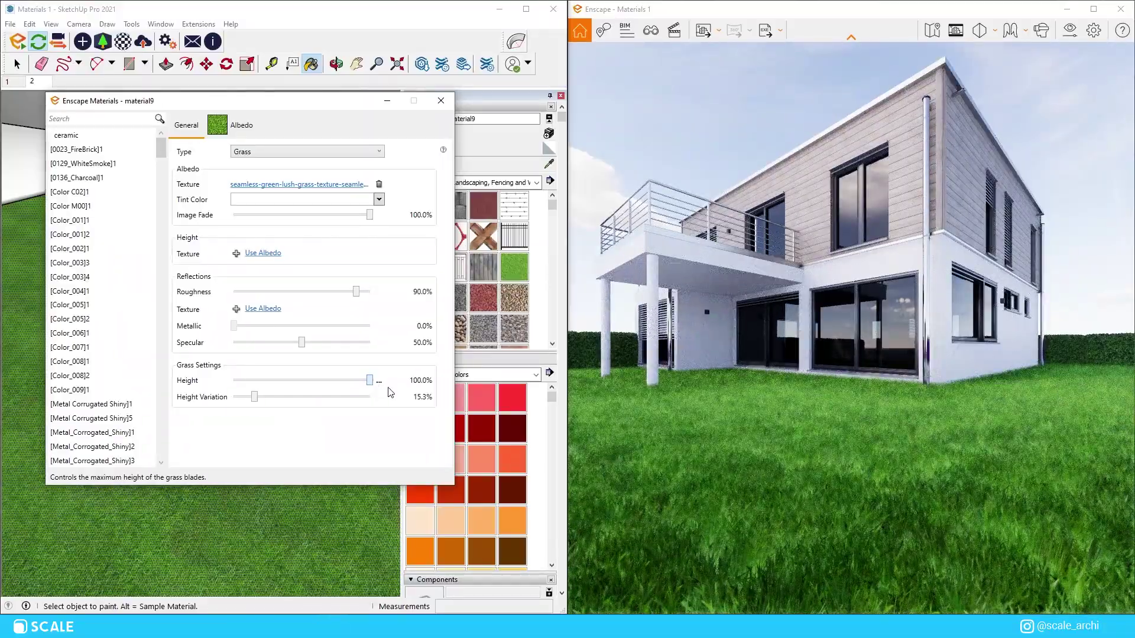
pyautogui.moveTo(371, 394); pyautogui.dragTo(243, 400)
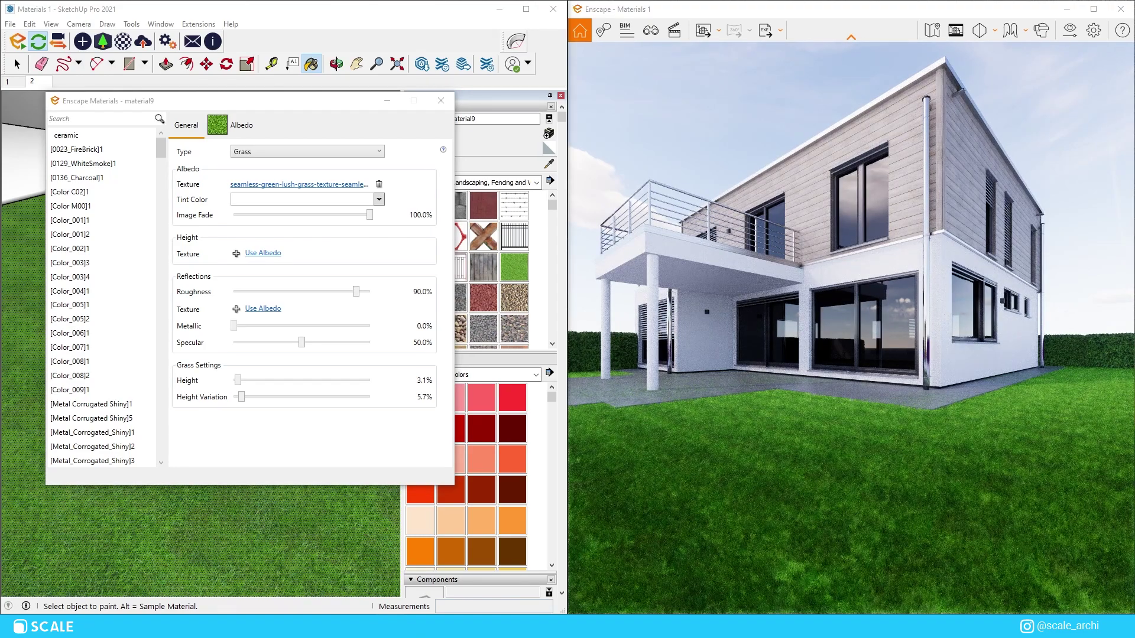
pyautogui.click(387, 100)
pyautogui.scroll(-5, 211, 442)
pyautogui.scroll(-2, 509, 567)
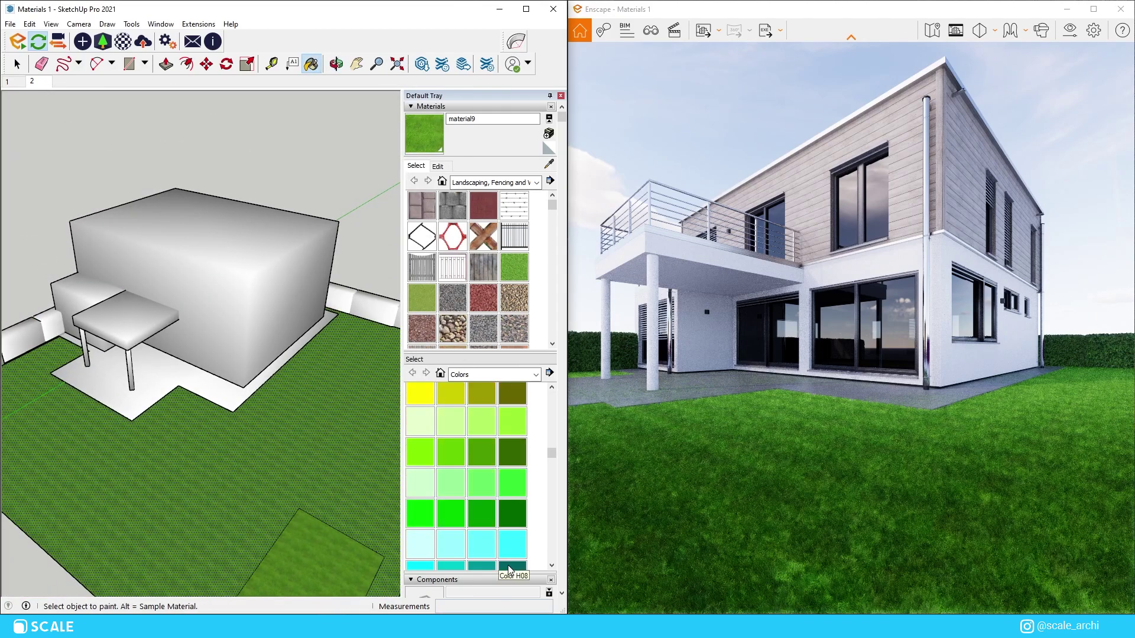
# Step: Change Body Color_0_6 to the Clearcoat type with 90.4% roughness
pyautogui.scroll(-3, 509, 567)
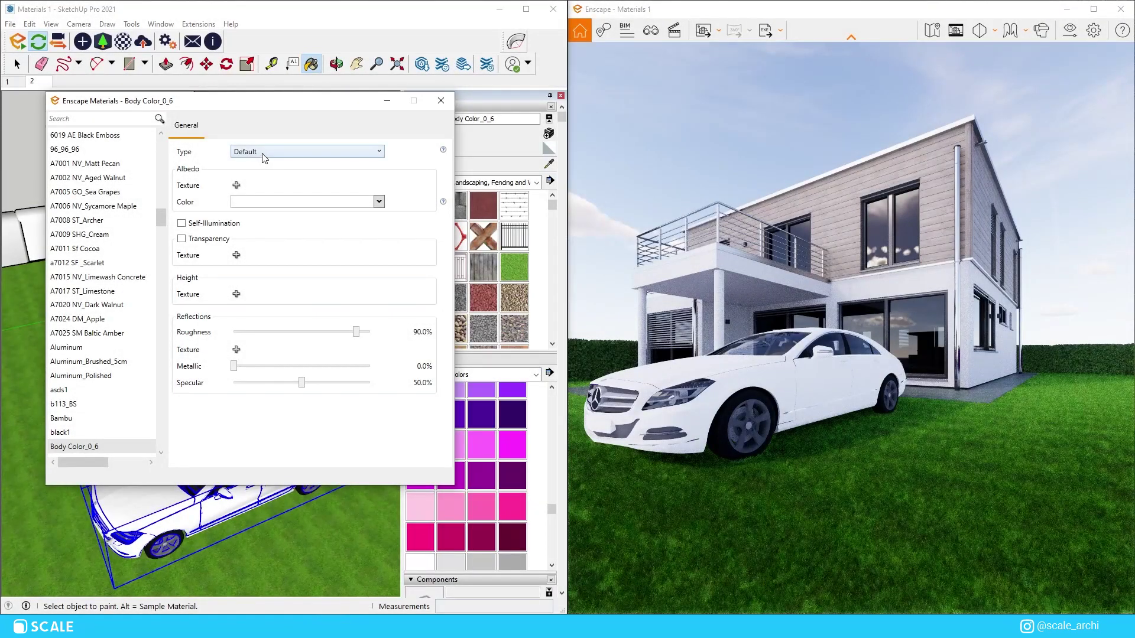
pyautogui.click(263, 155)
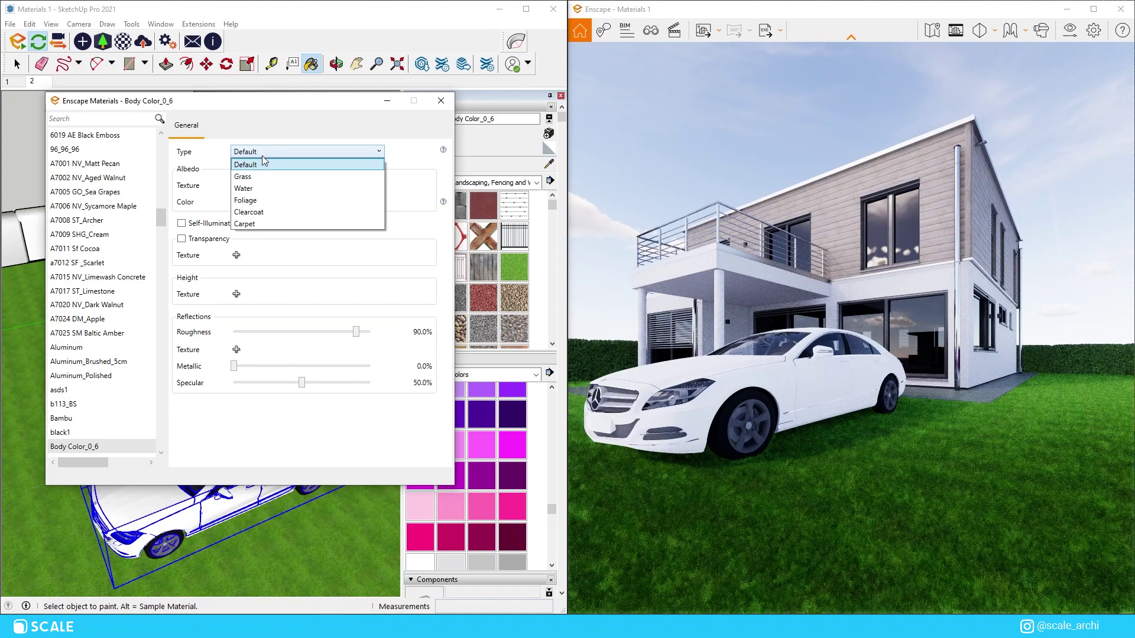
pyautogui.click(268, 212)
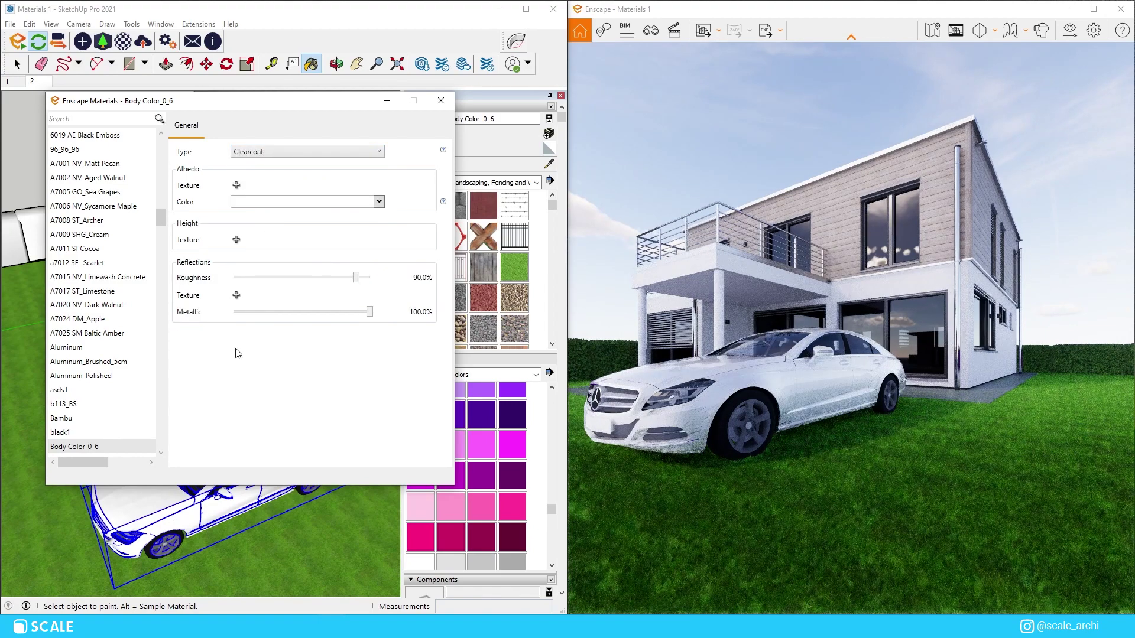
pyautogui.moveTo(356, 278)
pyautogui.mouseDown()
pyautogui.moveTo(258, 278)
pyautogui.moveTo(358, 285)
pyautogui.mouseUp()
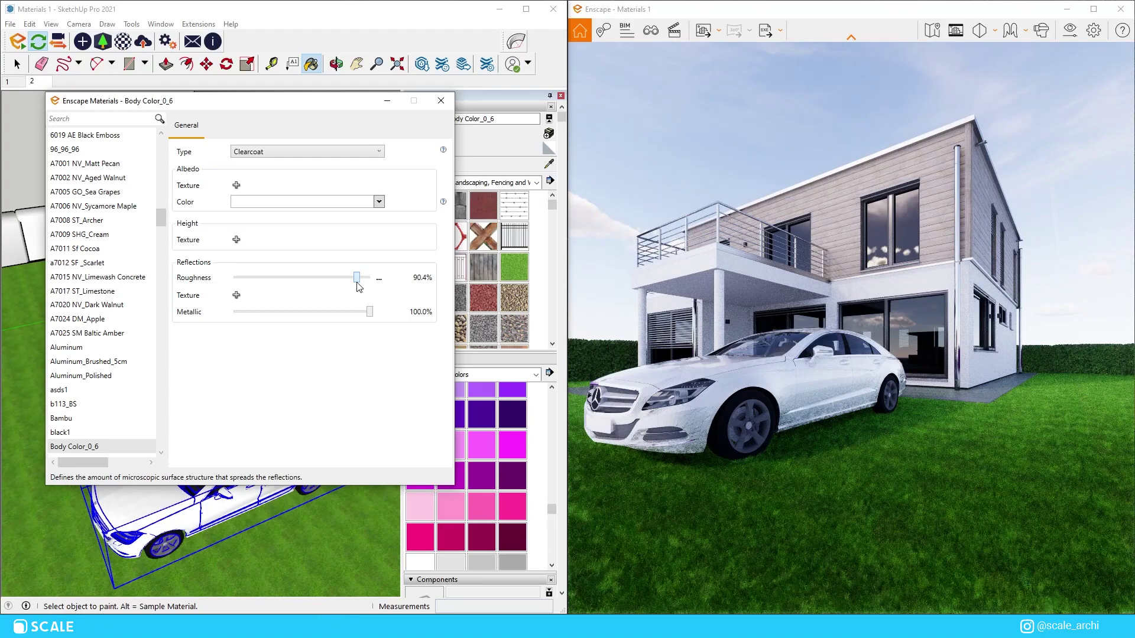
pyautogui.moveTo(158, 592); pyautogui.dragTo(174, 577, button='middle')
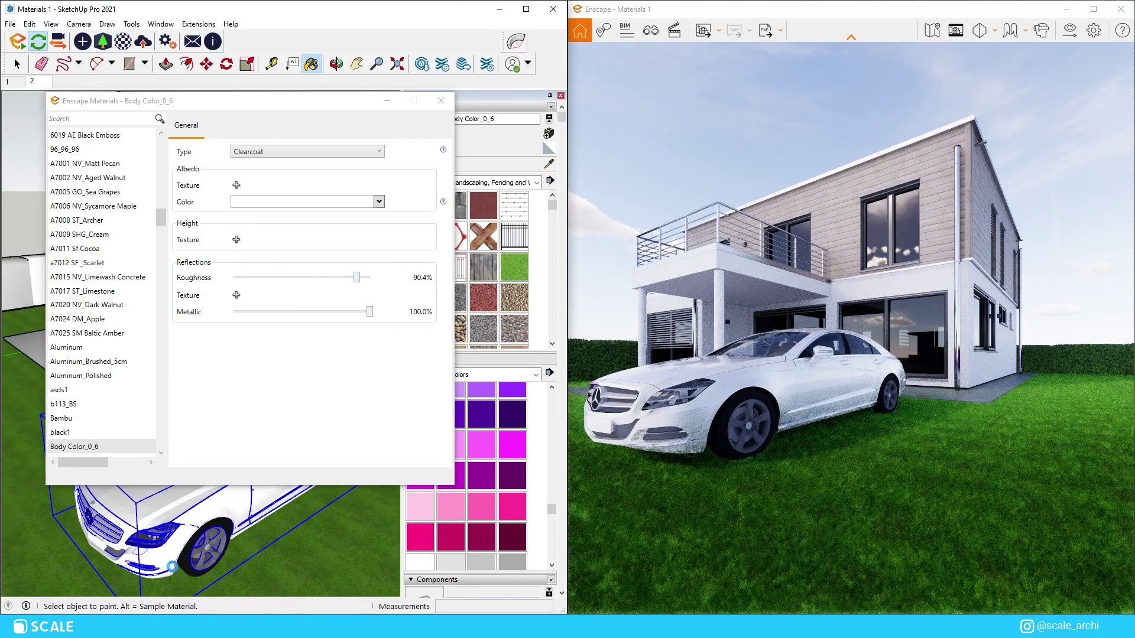
pyautogui.press('capslock')
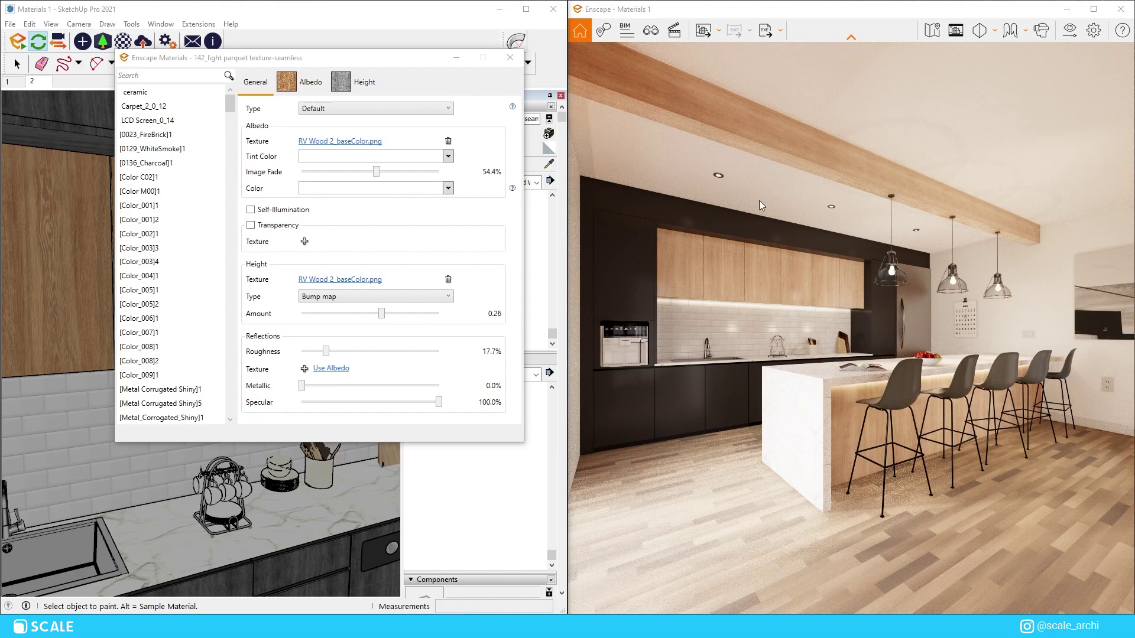
# Step: Try salmon and olive tints on the parquet, reset tint to white, and set Image Fade to 58.3%
pyautogui.click(447, 156)
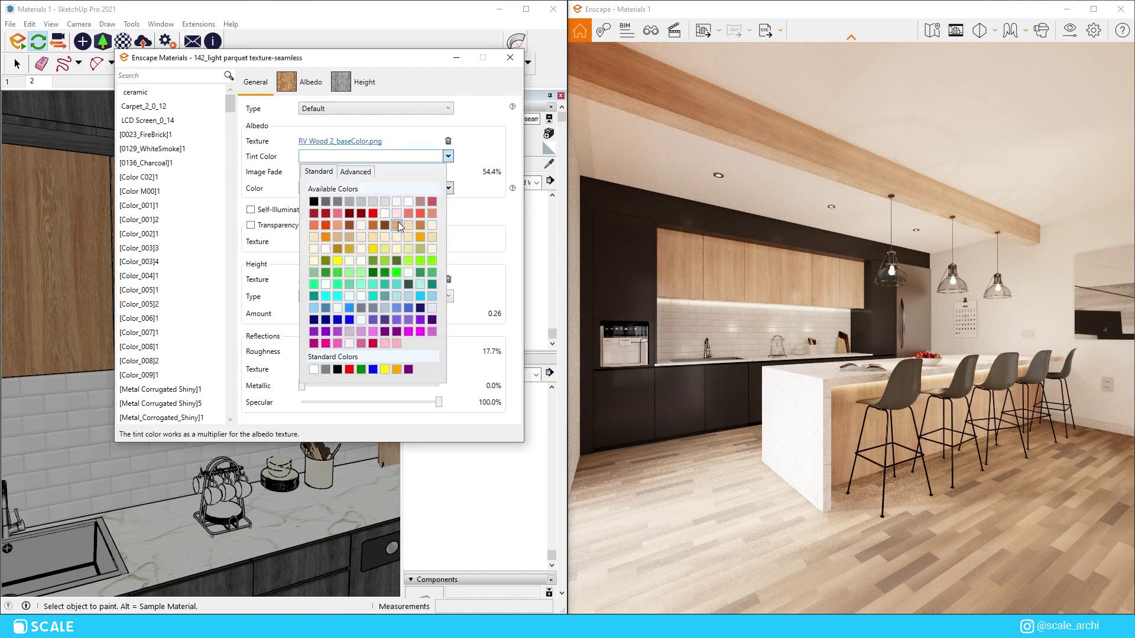
pyautogui.click(408, 214)
pyautogui.click(434, 157)
pyautogui.click(428, 216)
pyautogui.click(412, 156)
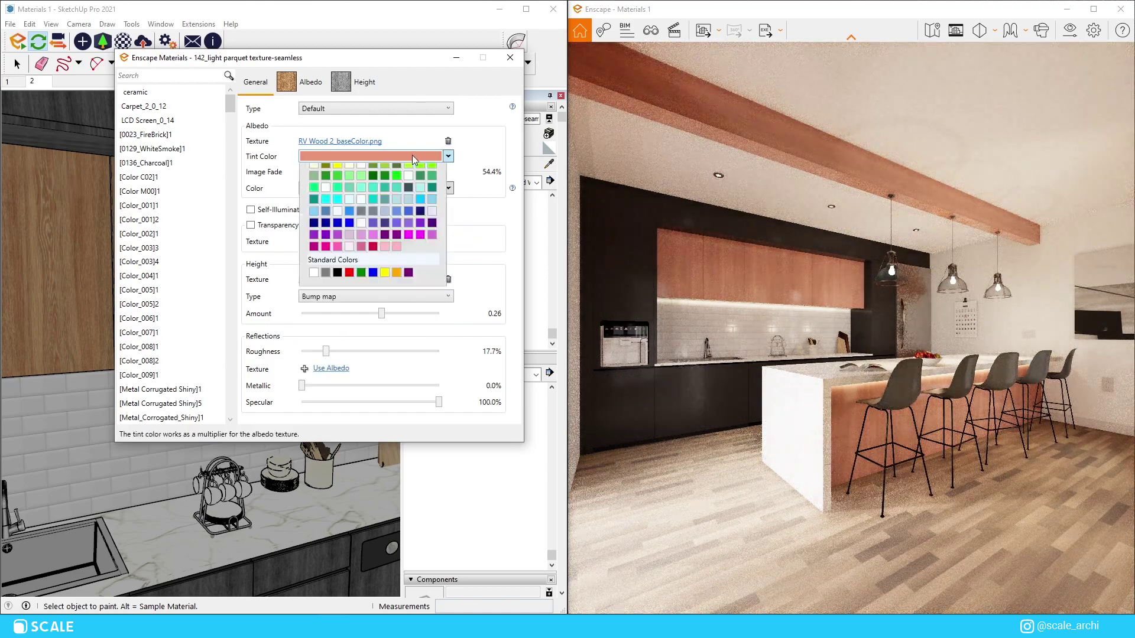
pyautogui.click(422, 248)
pyautogui.click(425, 156)
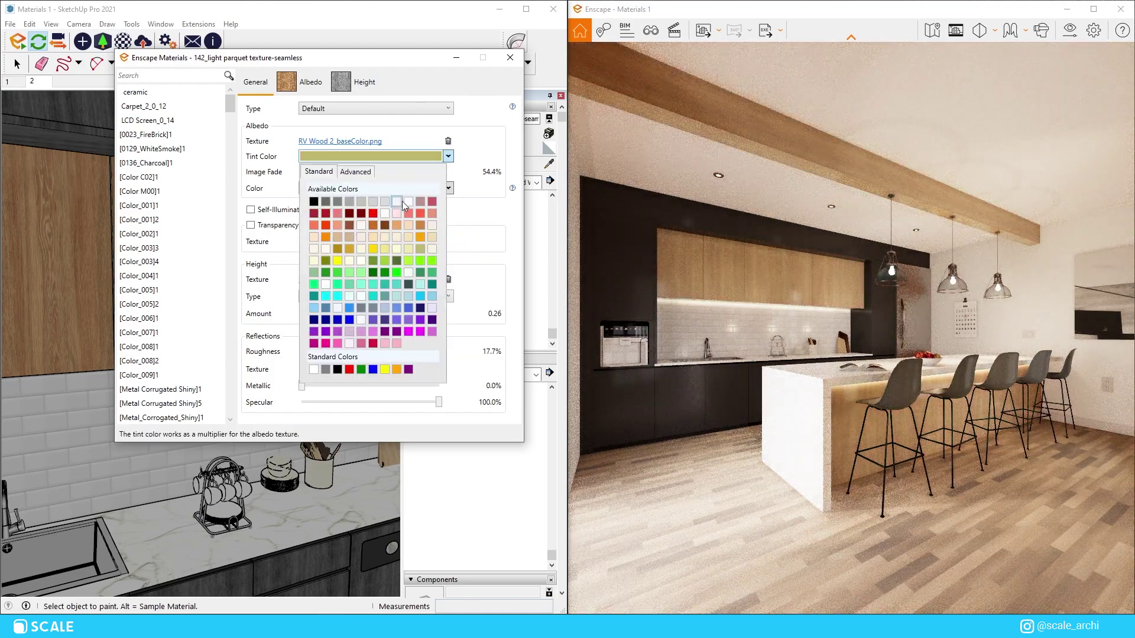
pyautogui.click(403, 203)
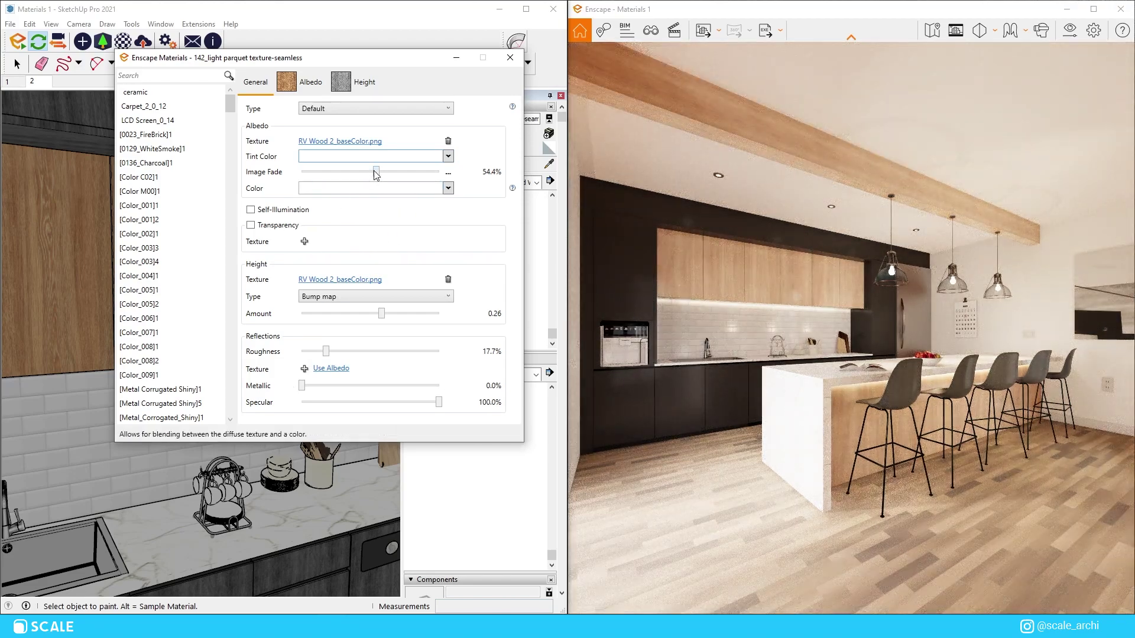
pyautogui.moveTo(376, 173)
pyautogui.mouseDown()
pyautogui.moveTo(433, 177)
pyautogui.moveTo(381, 181)
pyautogui.mouseUp()
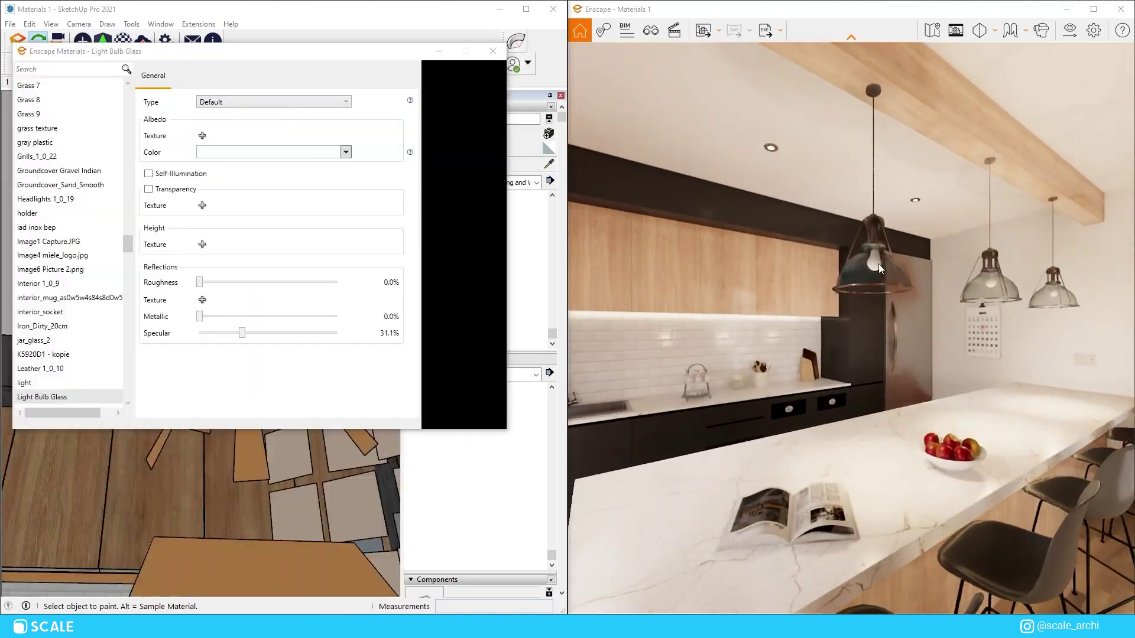
pyautogui.scroll(5, 878, 264)
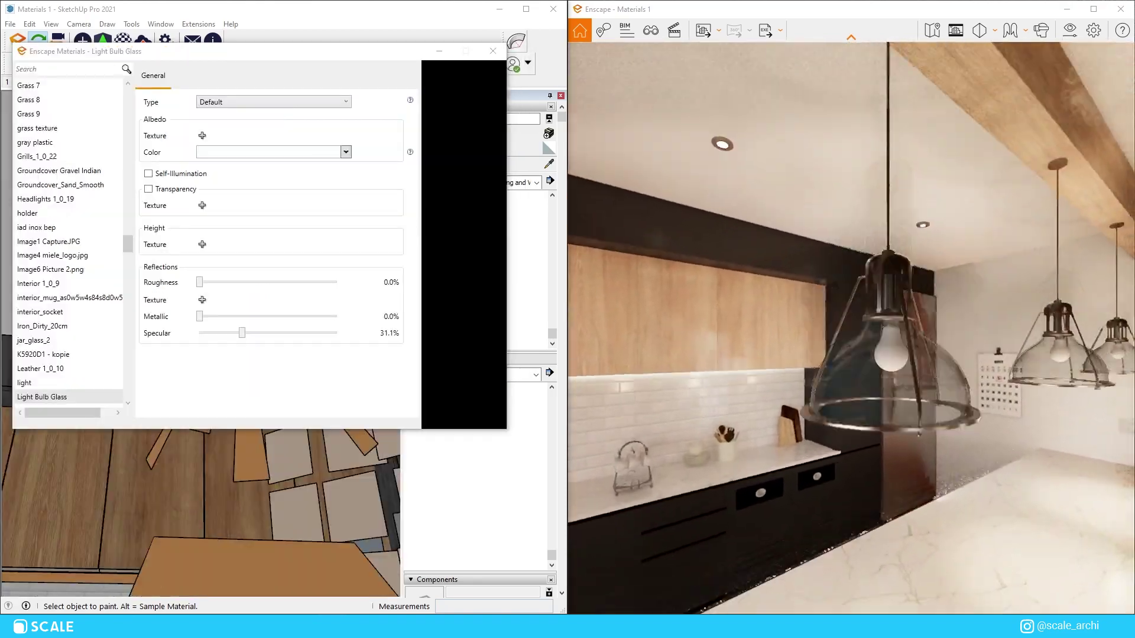
# Step: Enable Self-Illumination on Light Bulb Glass and try pale, lime green and teal glow colours
pyautogui.click(148, 174)
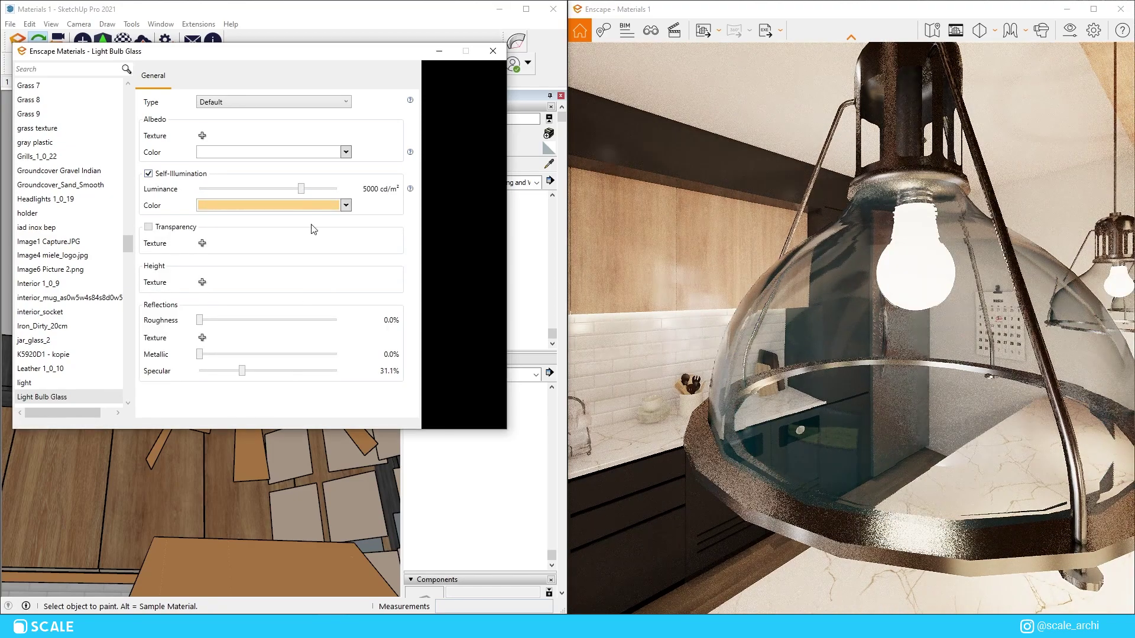
pyautogui.click(315, 203)
pyautogui.click(311, 250)
pyautogui.click(318, 205)
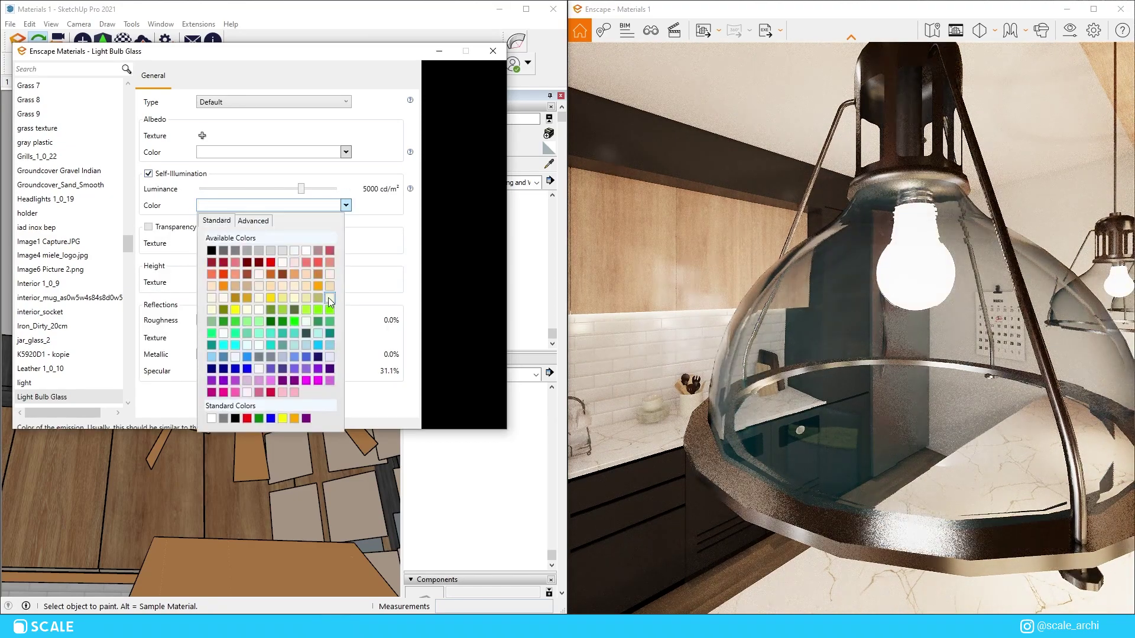
pyautogui.click(321, 320)
pyautogui.click(324, 205)
pyautogui.click(236, 337)
# Step: Try purple and magenta glows, settle on light peach, and adjust the glow luminance
pyautogui.click(316, 205)
pyautogui.click(306, 368)
pyautogui.click(316, 205)
pyautogui.click(211, 392)
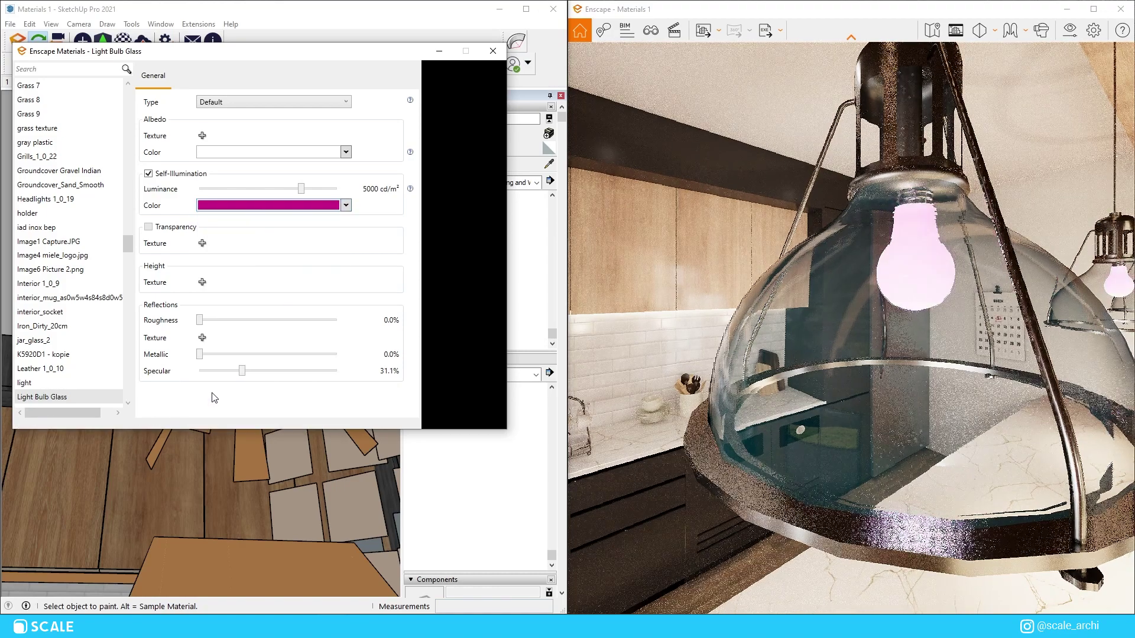
pyautogui.click(301, 208)
pyautogui.click(306, 286)
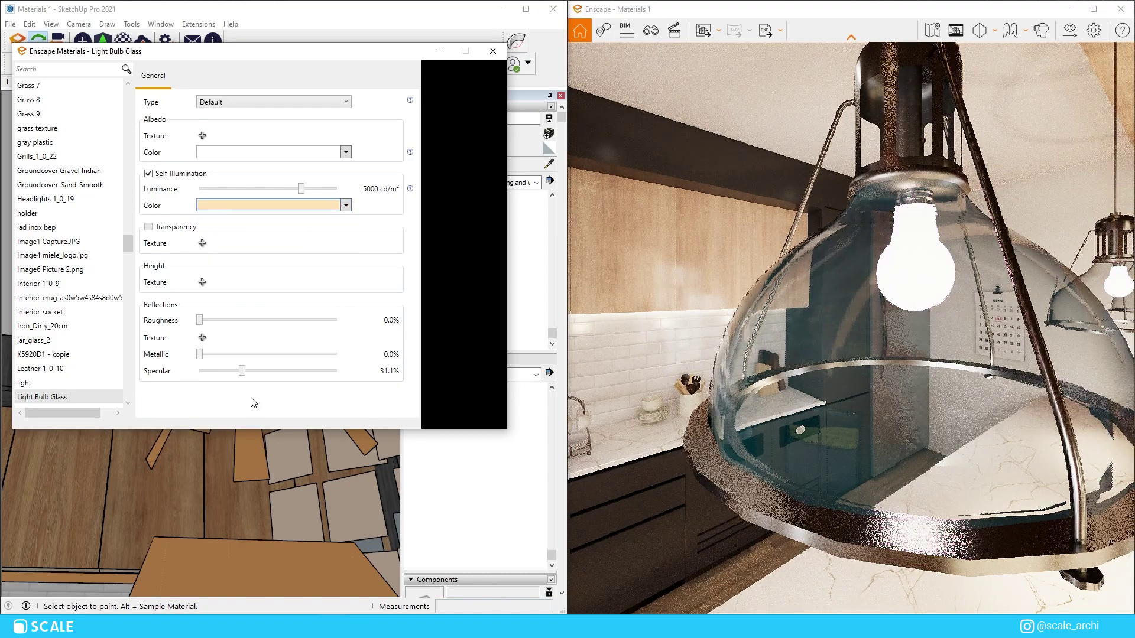
pyautogui.moveTo(301, 188); pyautogui.dragTo(367, 193)
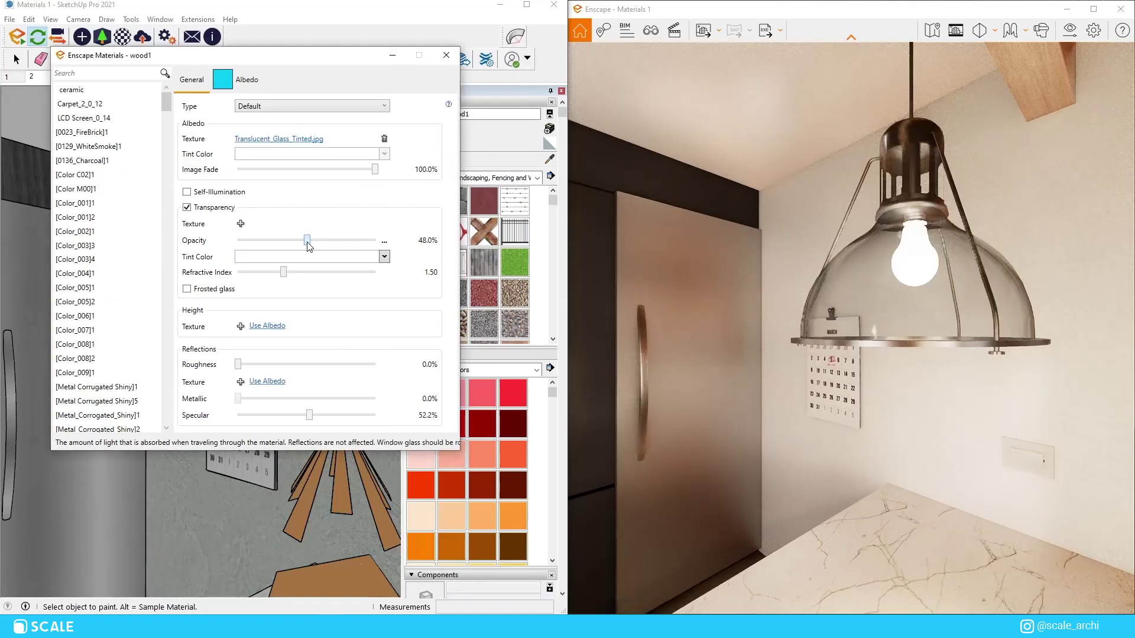
# Step: Test the lamp glass opacity, try a mint green tint, and set opacity to 0.0%
pyautogui.moveTo(260, 240); pyautogui.dragTo(375, 240)
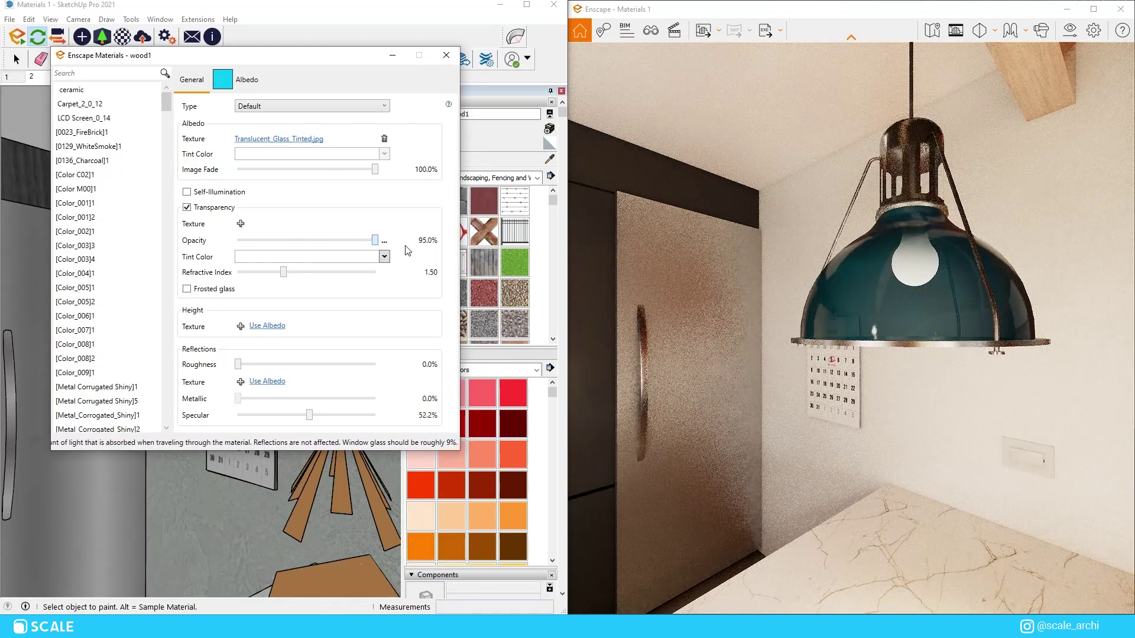
pyautogui.moveTo(374, 241); pyautogui.dragTo(281, 252)
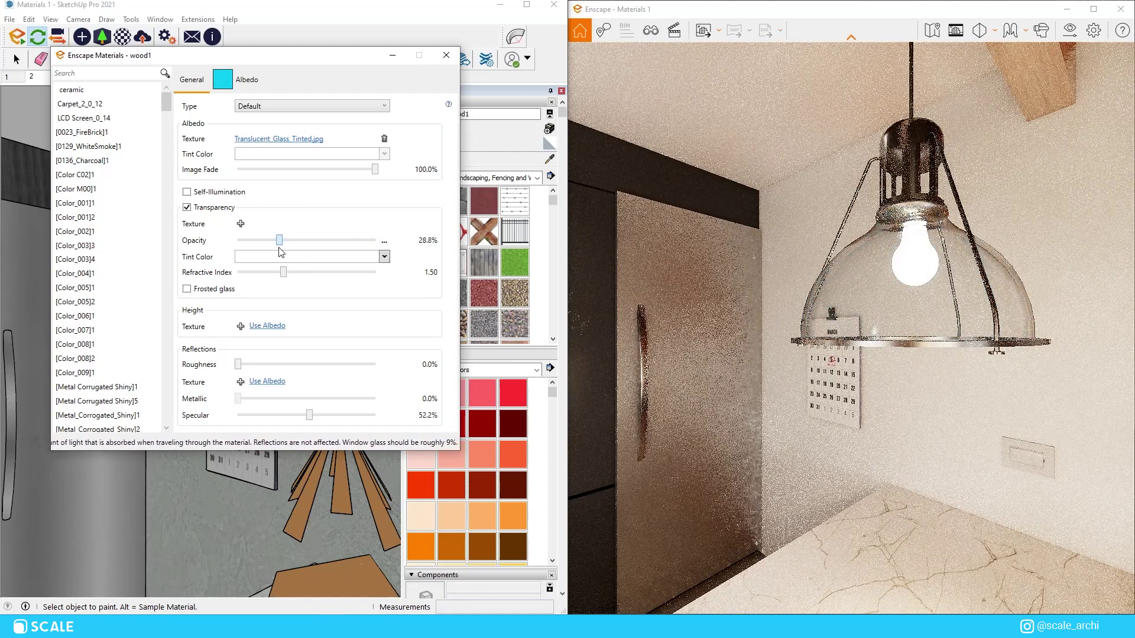
pyautogui.click(270, 257)
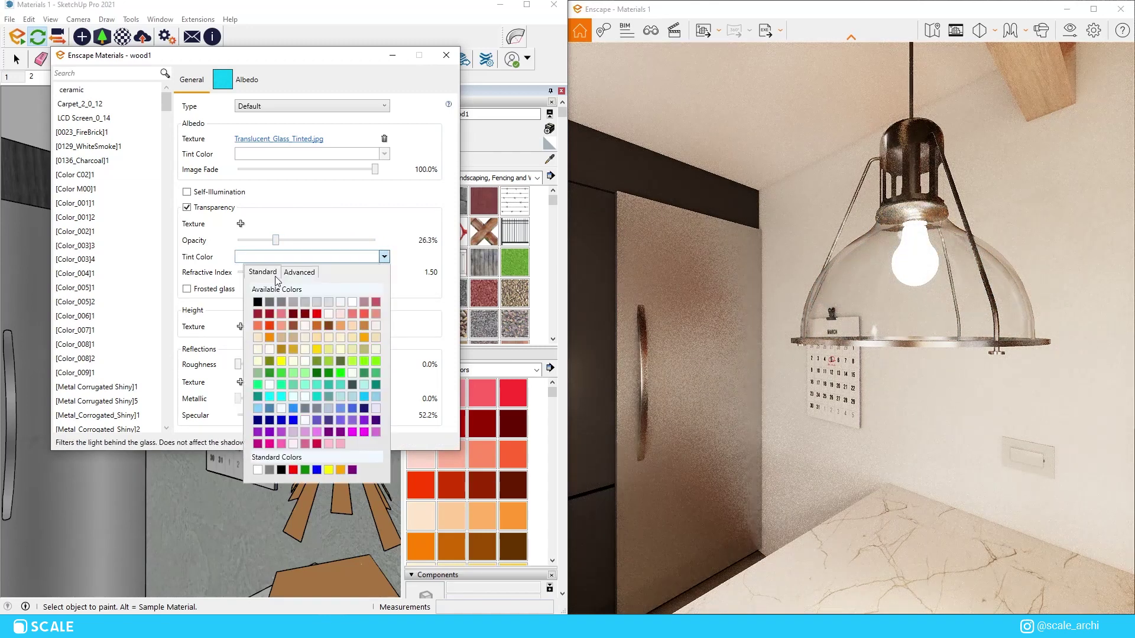
pyautogui.click(304, 386)
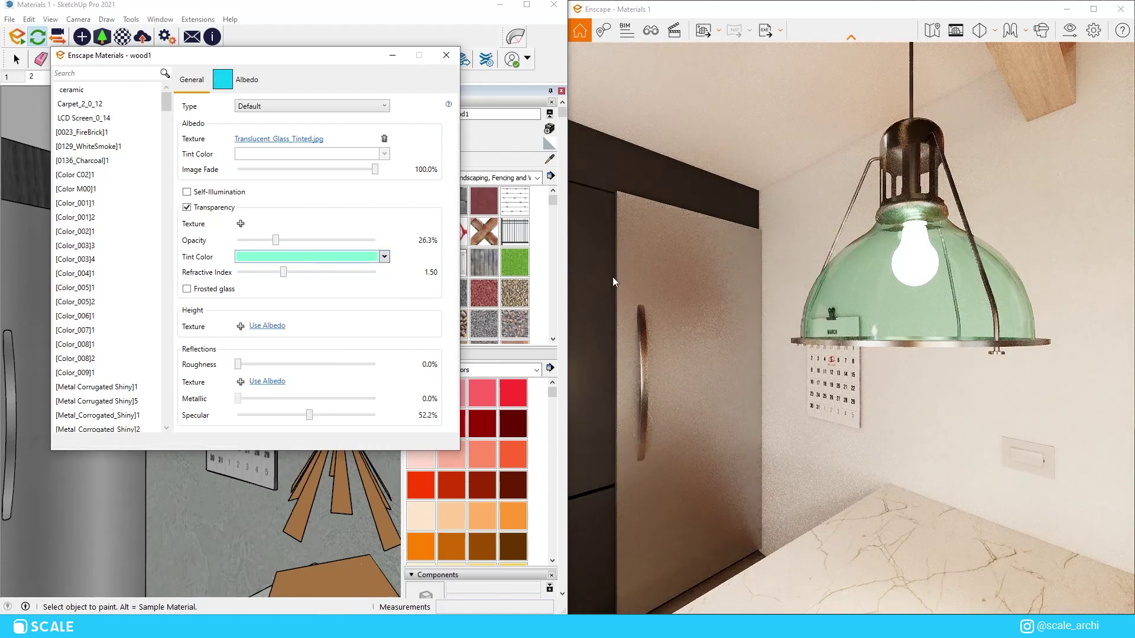
pyautogui.click(304, 260)
pyautogui.click(275, 240)
pyautogui.moveTo(275, 240); pyautogui.dragTo(232, 245)
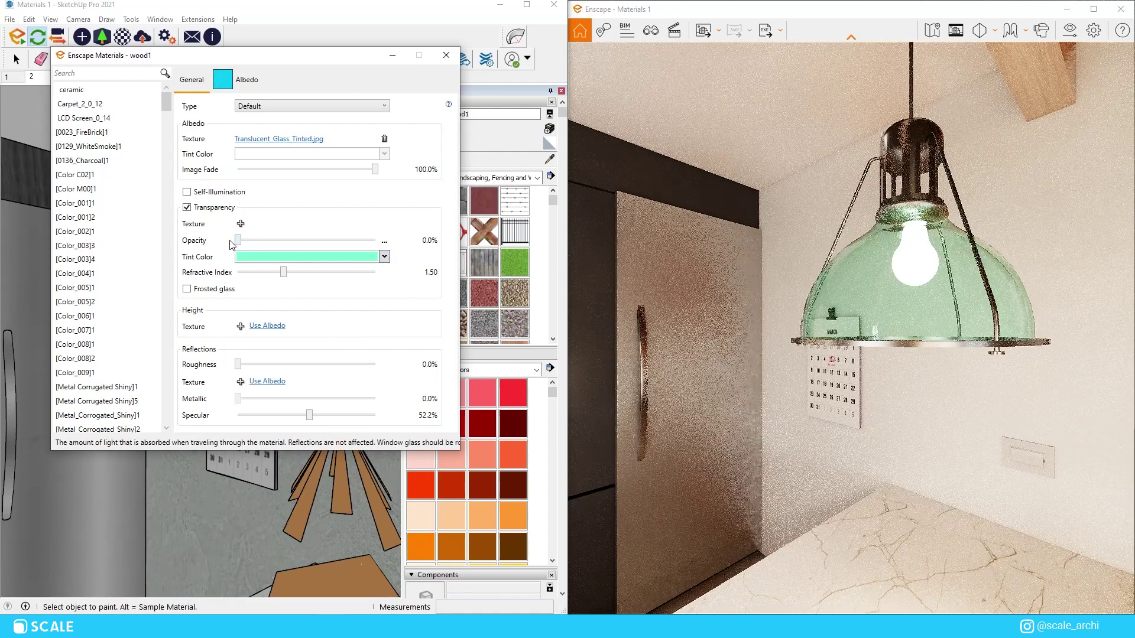
# Step: Try magenta and pink tints, settle on light grey, and set glass roughness to about 26%
pyautogui.click(280, 260)
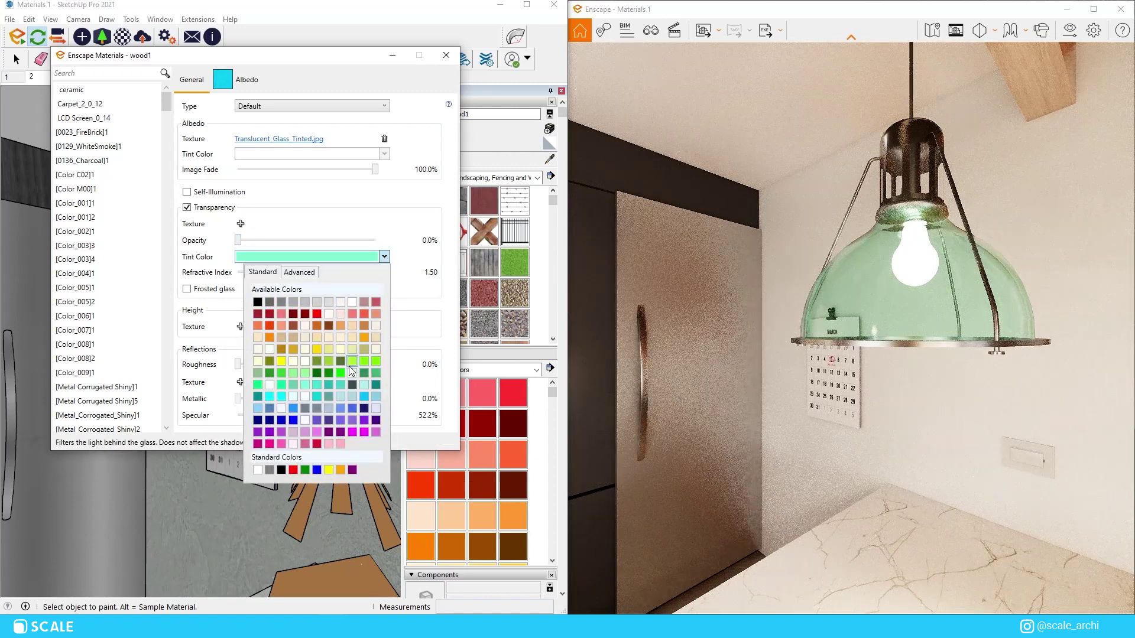
pyautogui.click(351, 438)
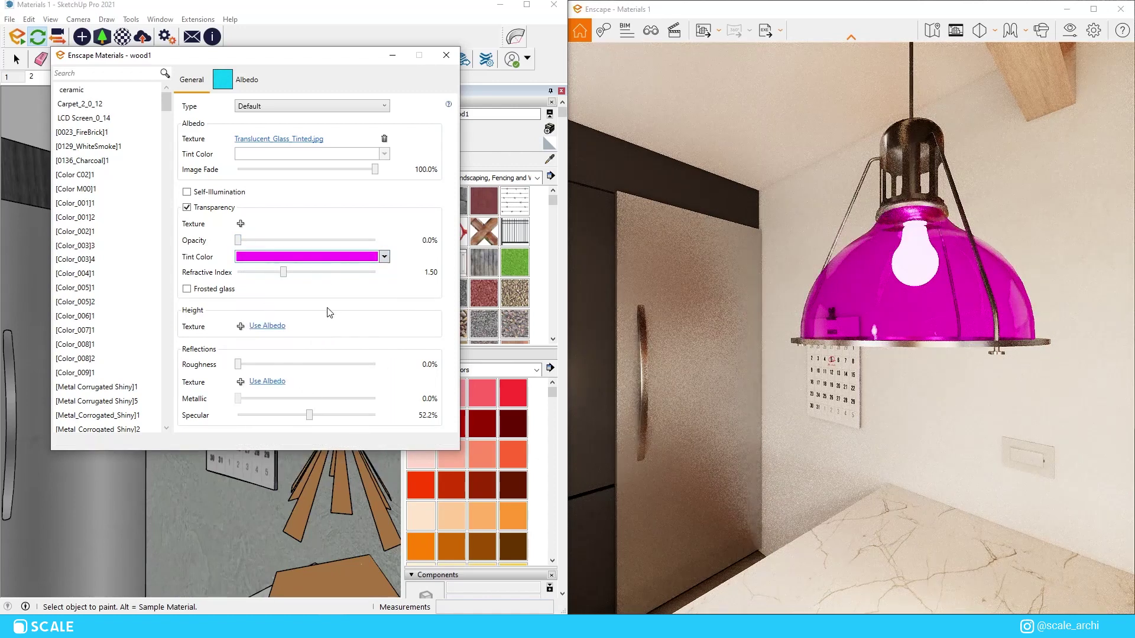
pyautogui.click(288, 258)
pyautogui.click(281, 444)
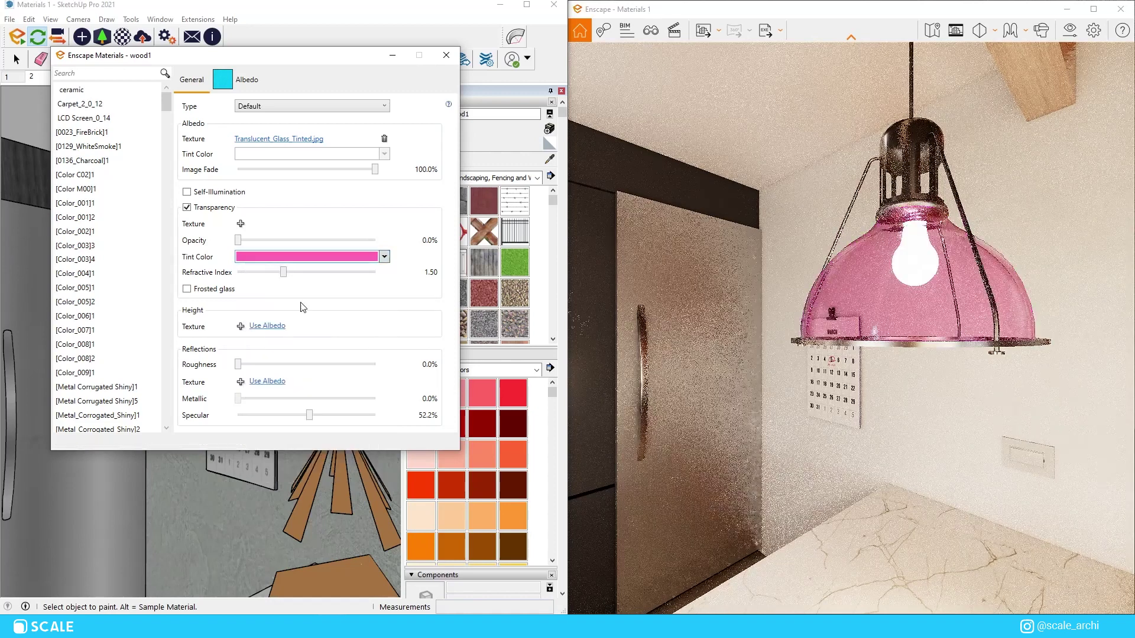
pyautogui.click(315, 262)
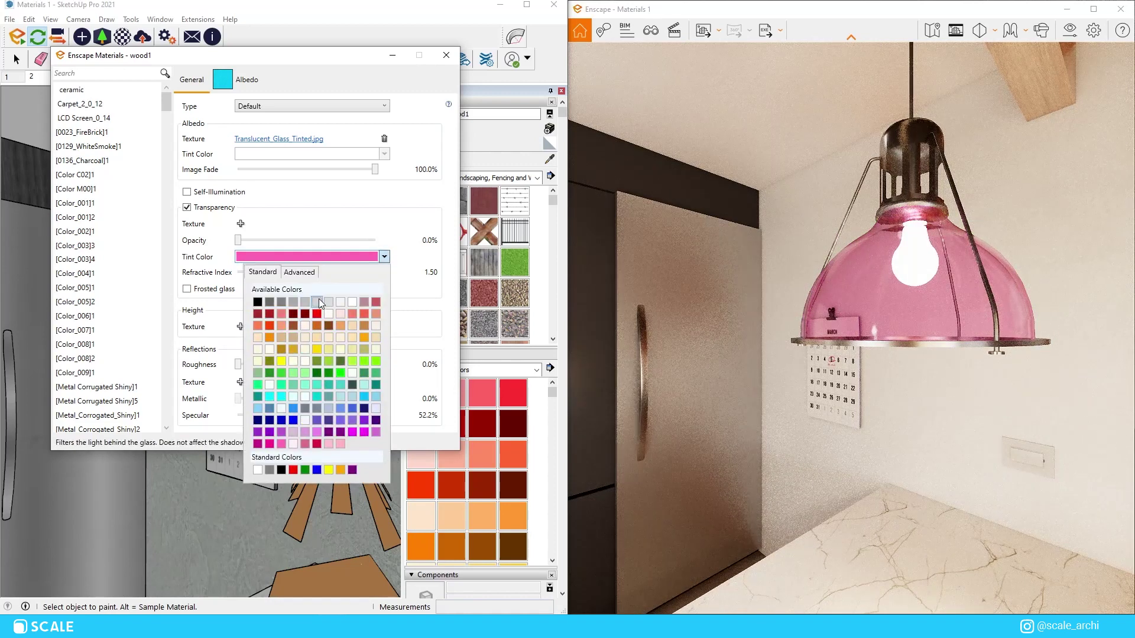
pyautogui.click(318, 301)
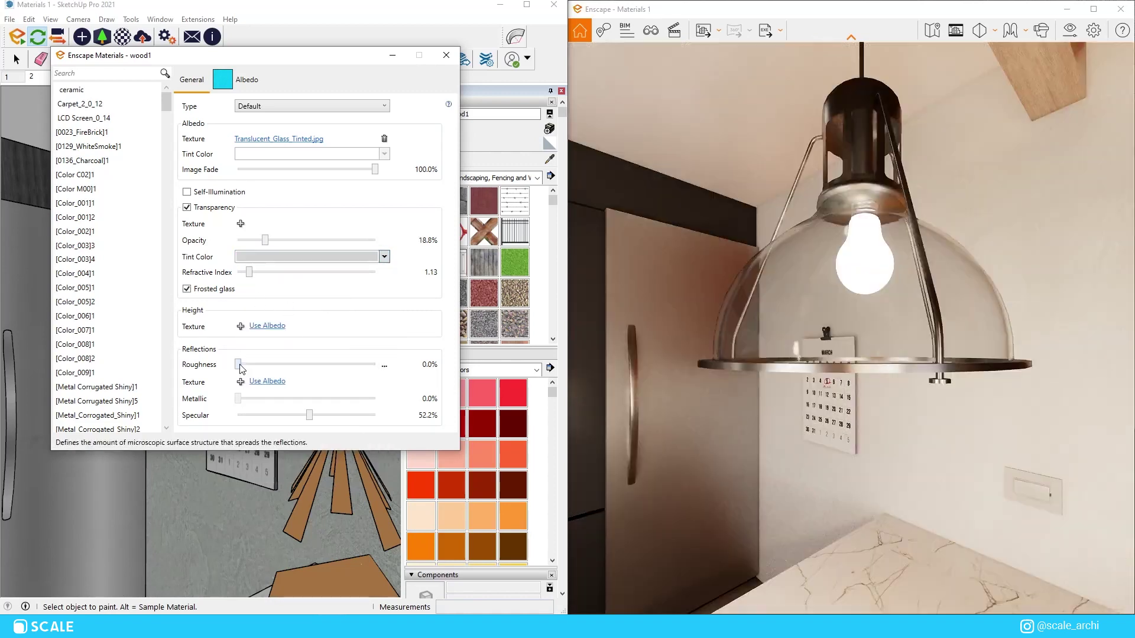
pyautogui.moveTo(240, 365); pyautogui.dragTo(405, 366)
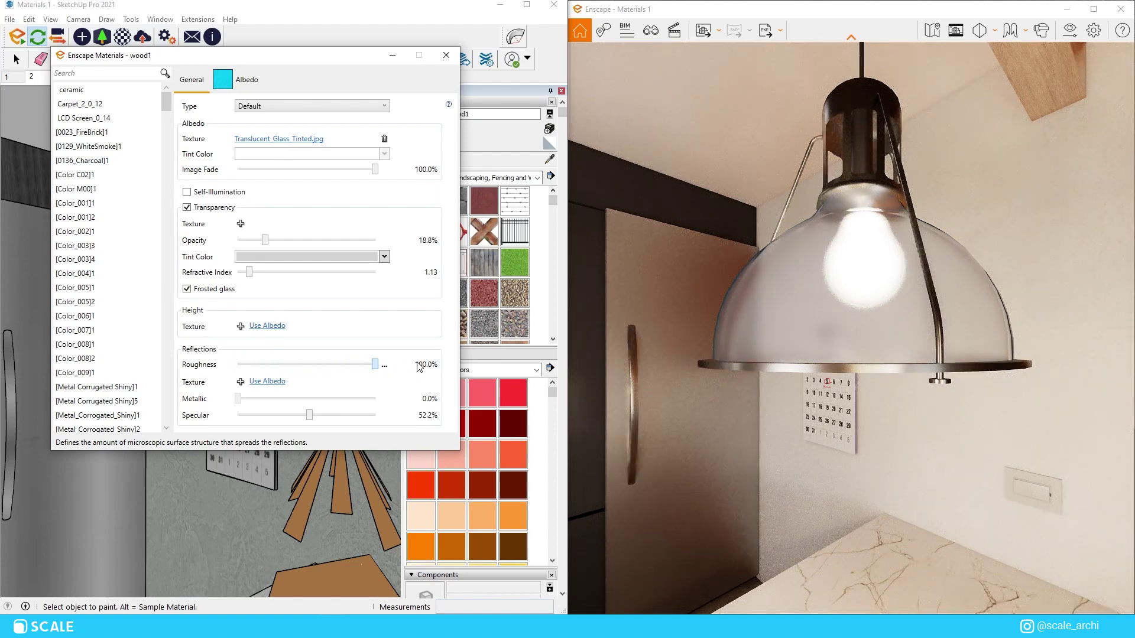
pyautogui.moveTo(376, 366); pyautogui.dragTo(277, 381)
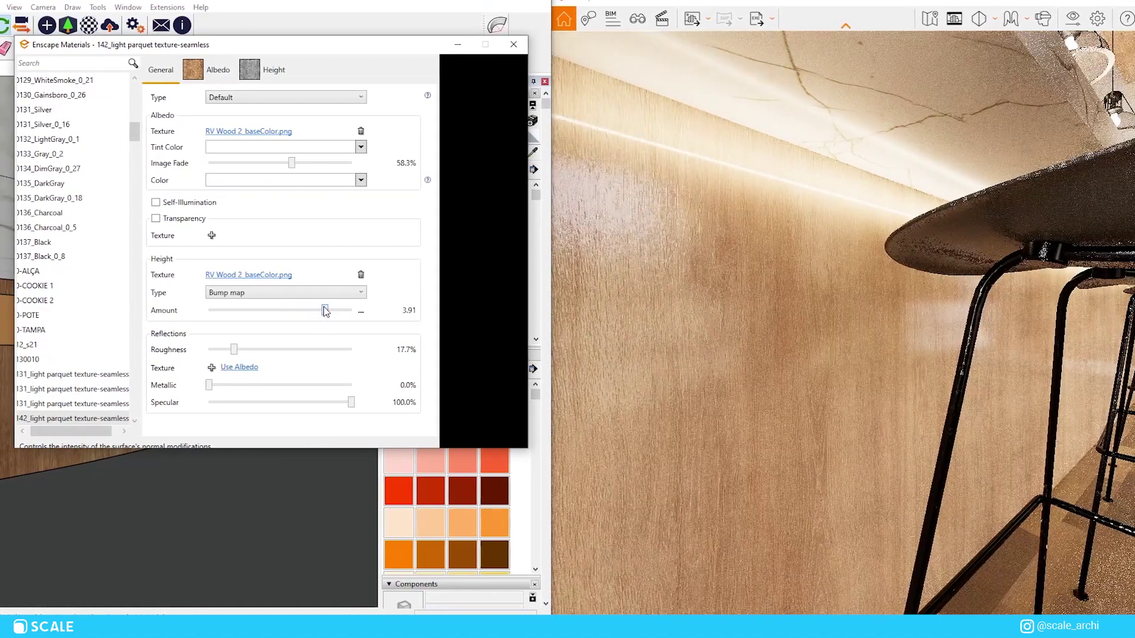
# Step: Reduce the light parquet bump amount to 0.53, then open Material62's height map type choices
pyautogui.moveTo(333, 310); pyautogui.dragTo(339, 311)
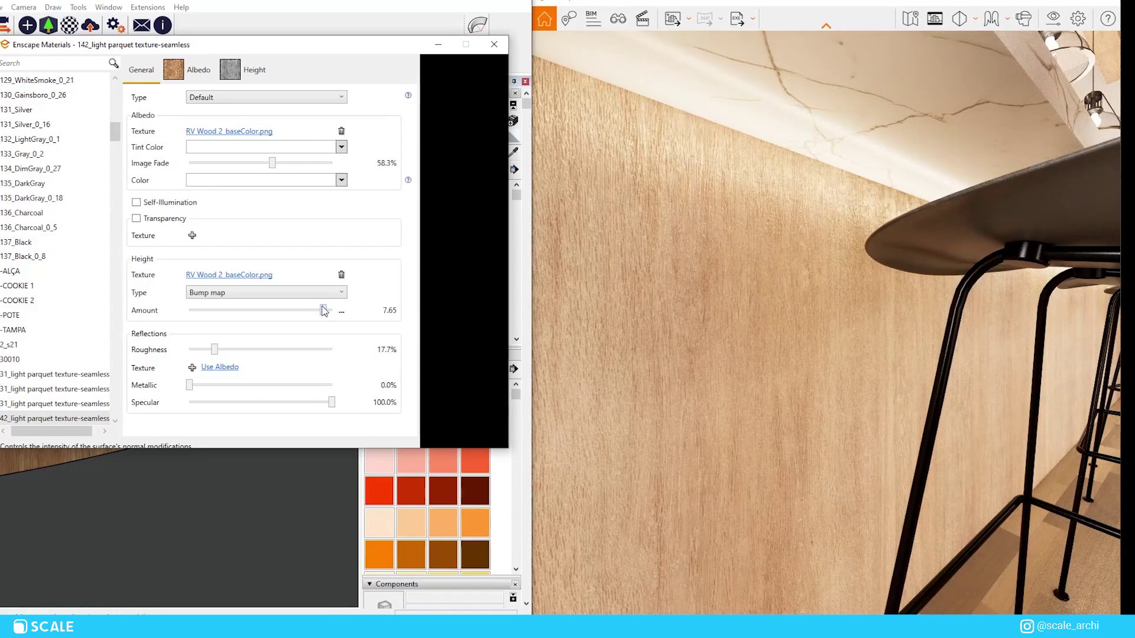
pyautogui.moveTo(302, 312); pyautogui.dragTo(276, 312)
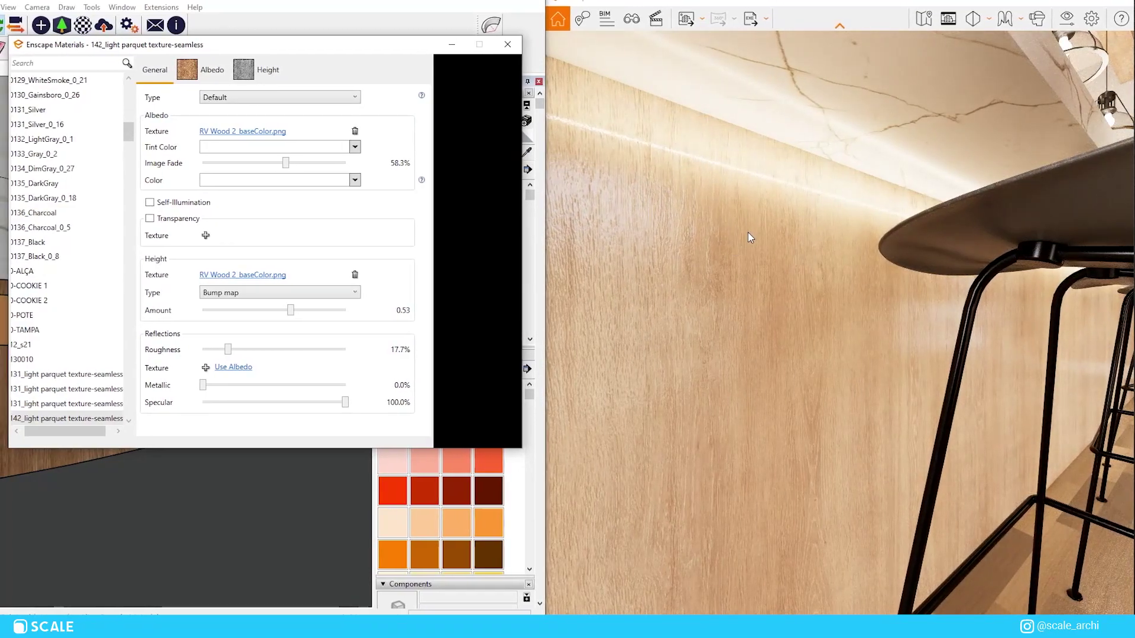
pyautogui.press('s')
pyautogui.moveTo(759, 249); pyautogui.dragTo(786, 253)
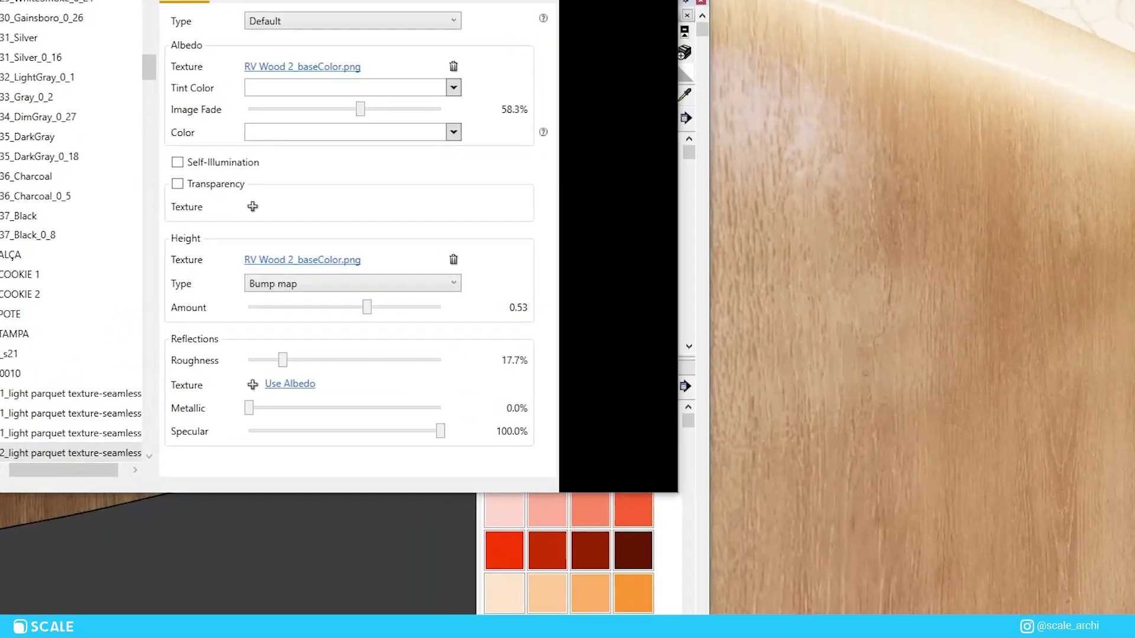
pyautogui.click(450, 285)
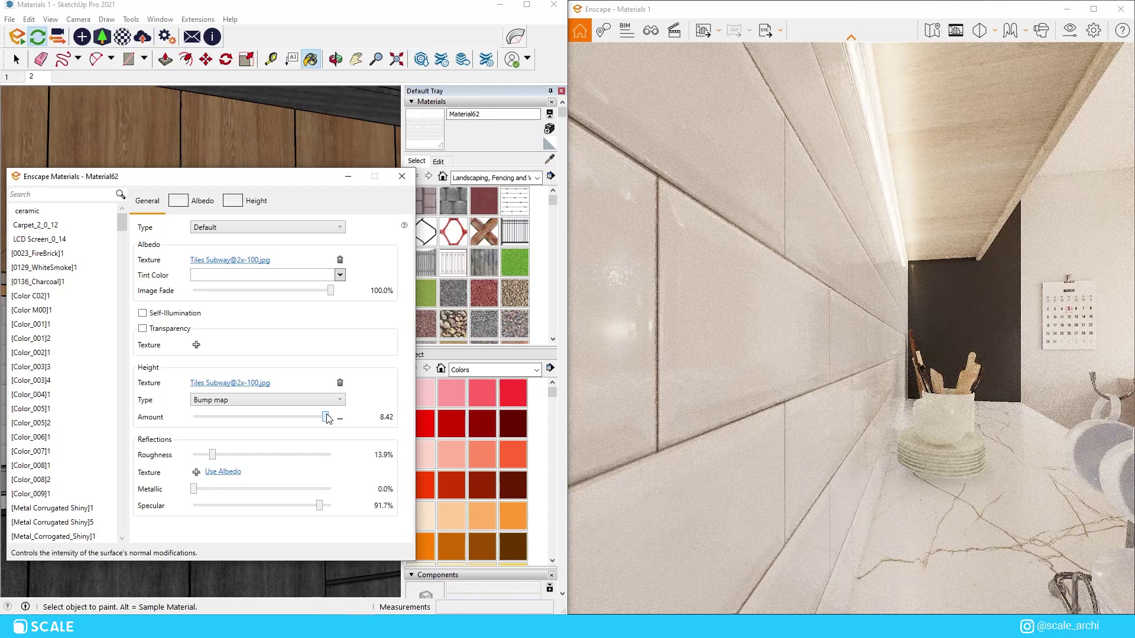
# Step: Switch the subway tiles' Height Type to Displacement map with Amount 10.00
pyautogui.click(315, 401)
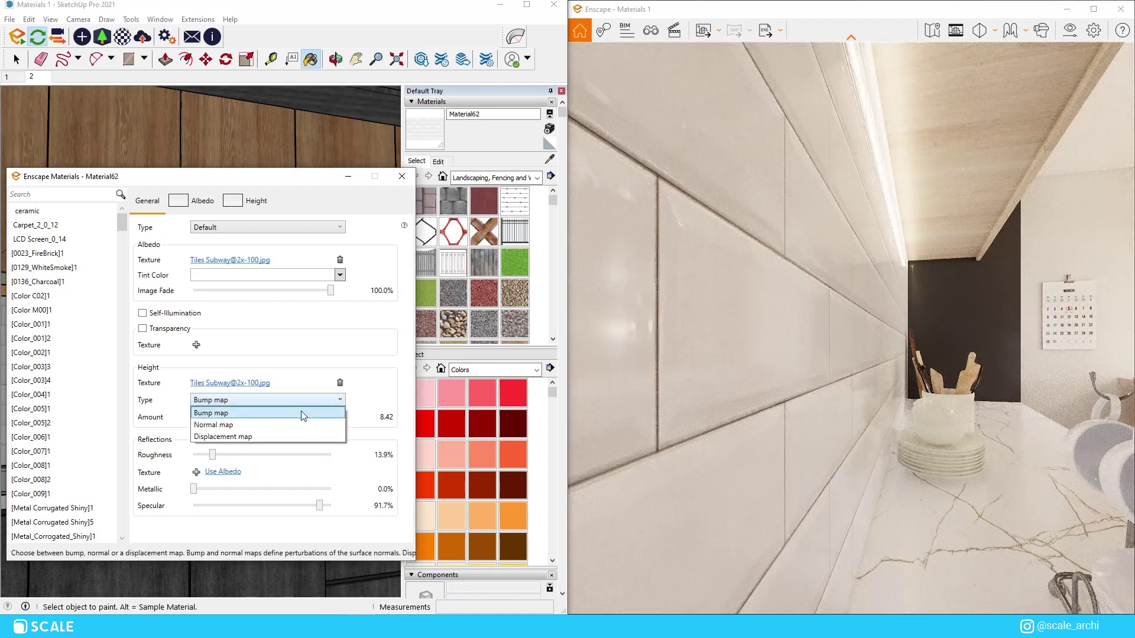
pyautogui.click(264, 438)
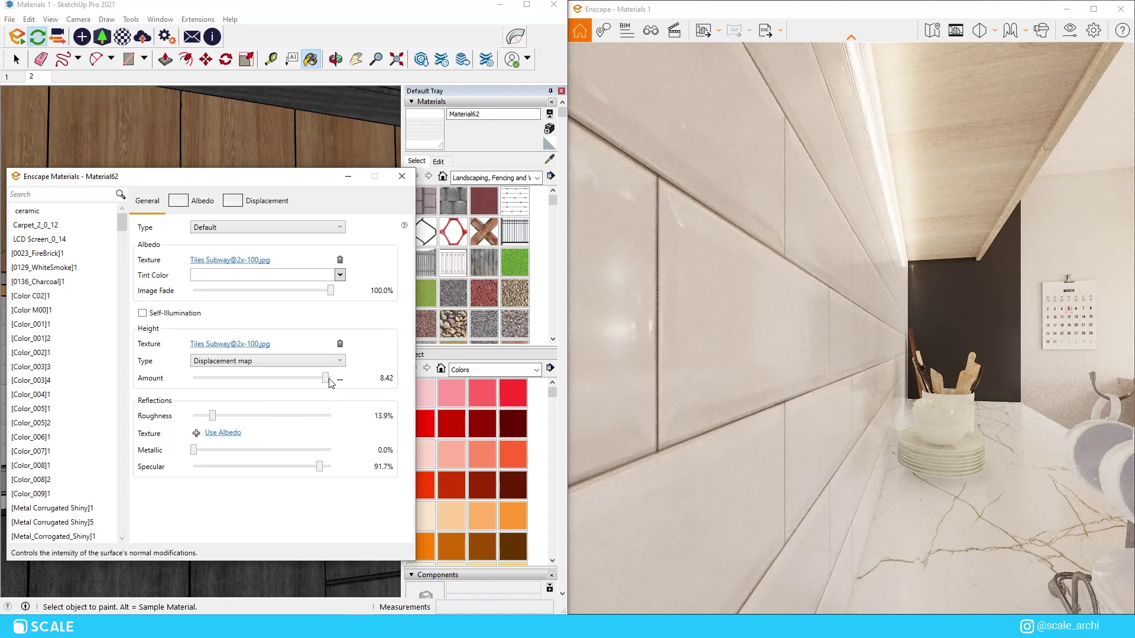
pyautogui.moveTo(764, 382); pyautogui.dragTo(626, 381)
# Step: Fly the Enscape camera around the kitchen to review the displaced tiles and island
pyautogui.press('s')
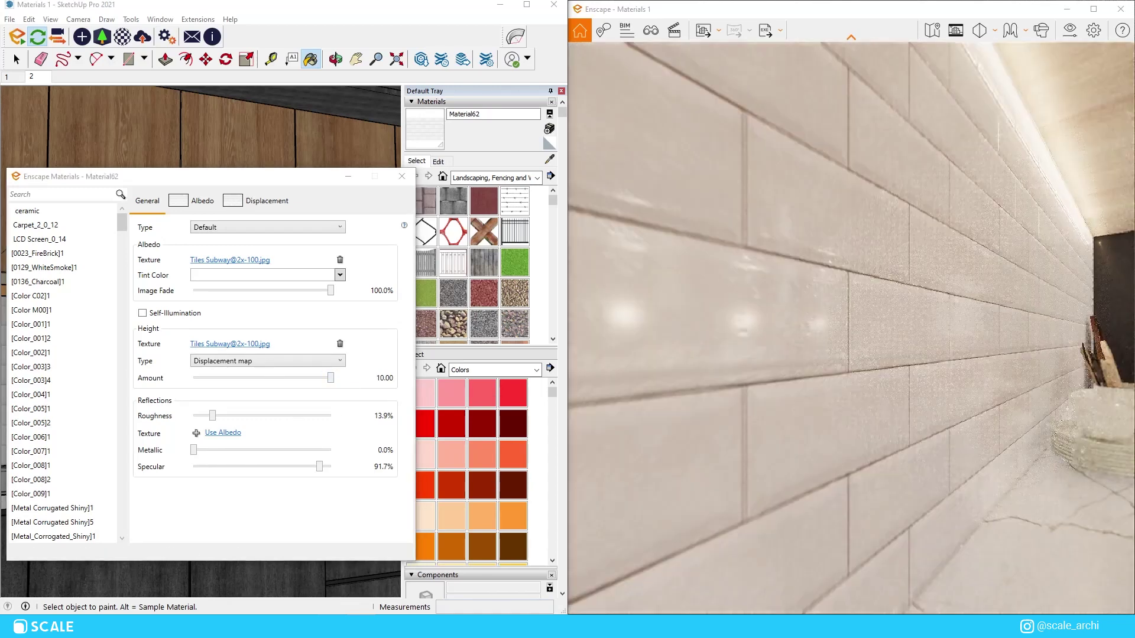
pyautogui.press('s')
pyautogui.press('s')
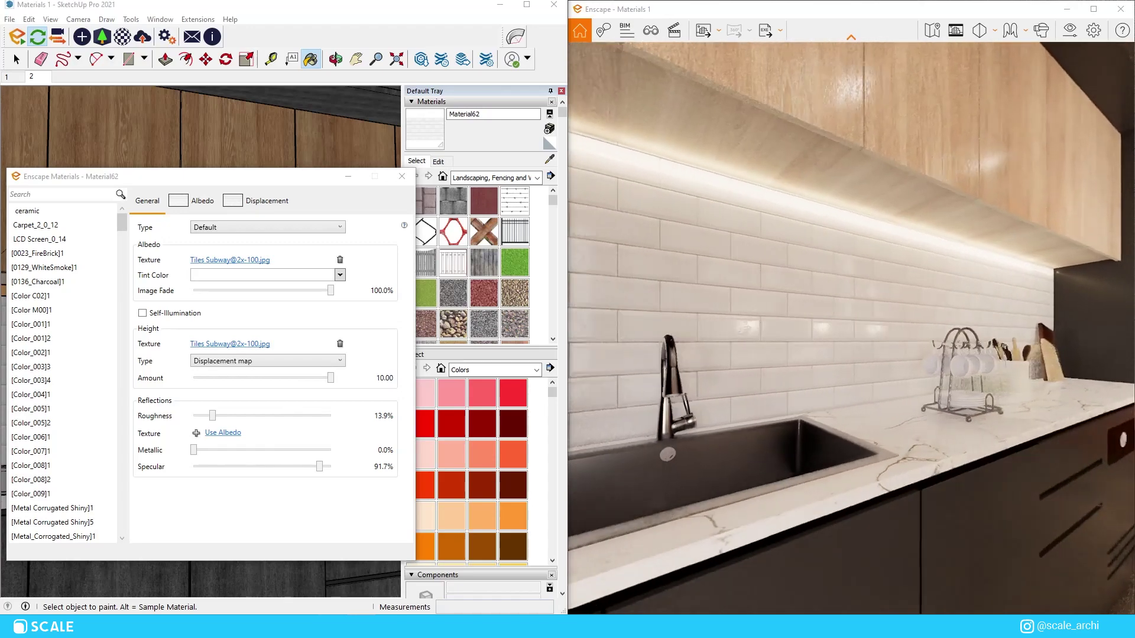
pyautogui.press('s')
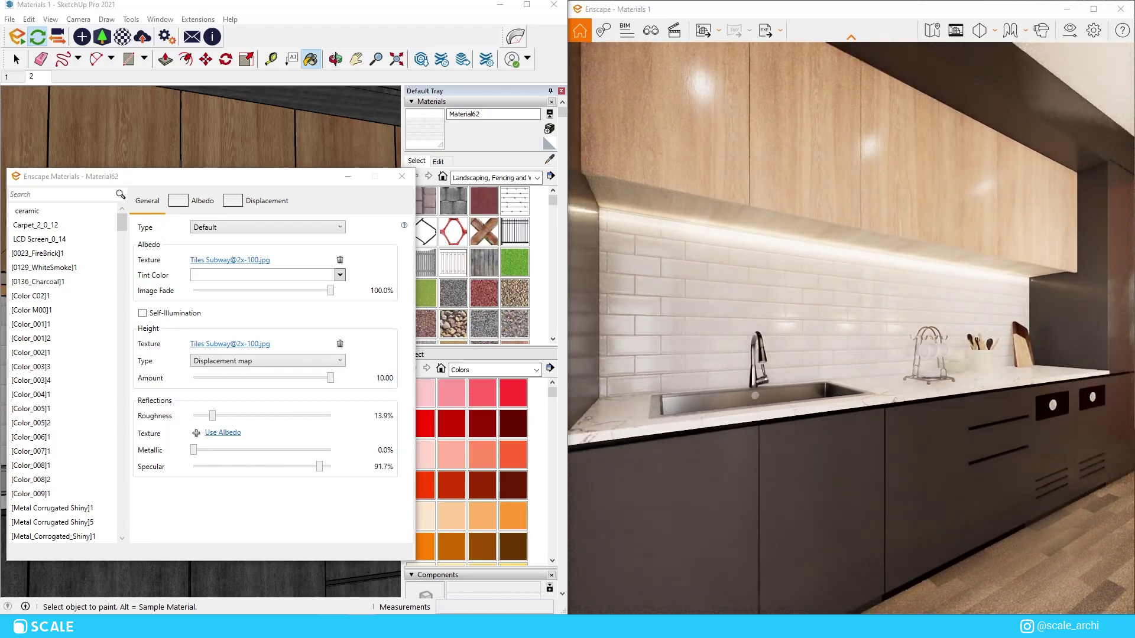
pyautogui.press('s')
pyautogui.press('w')
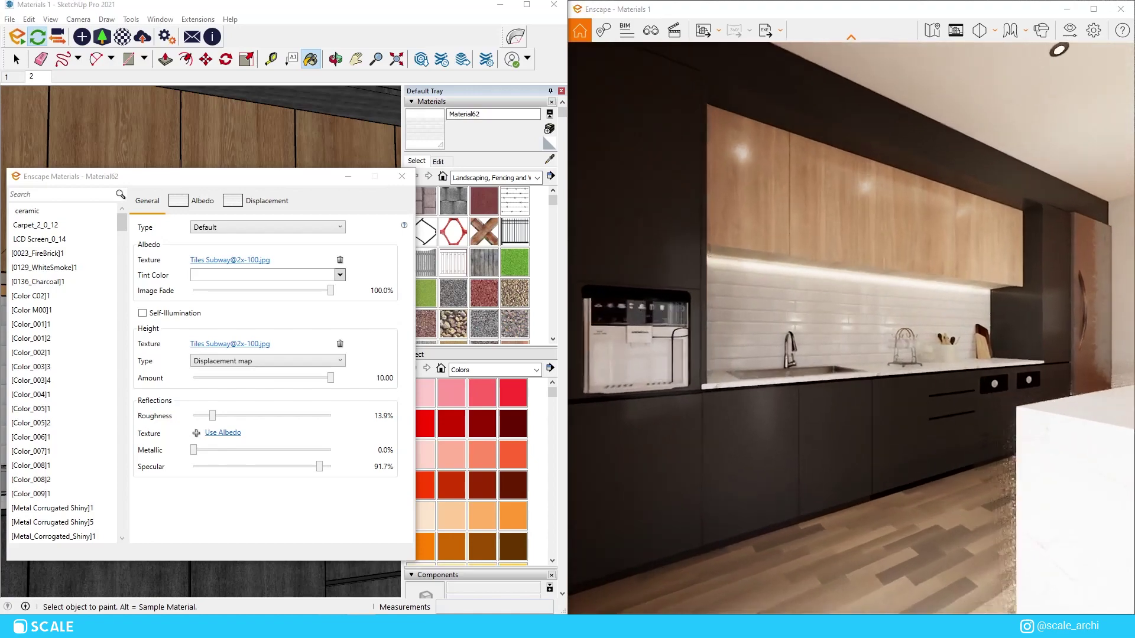
pyautogui.press('w')
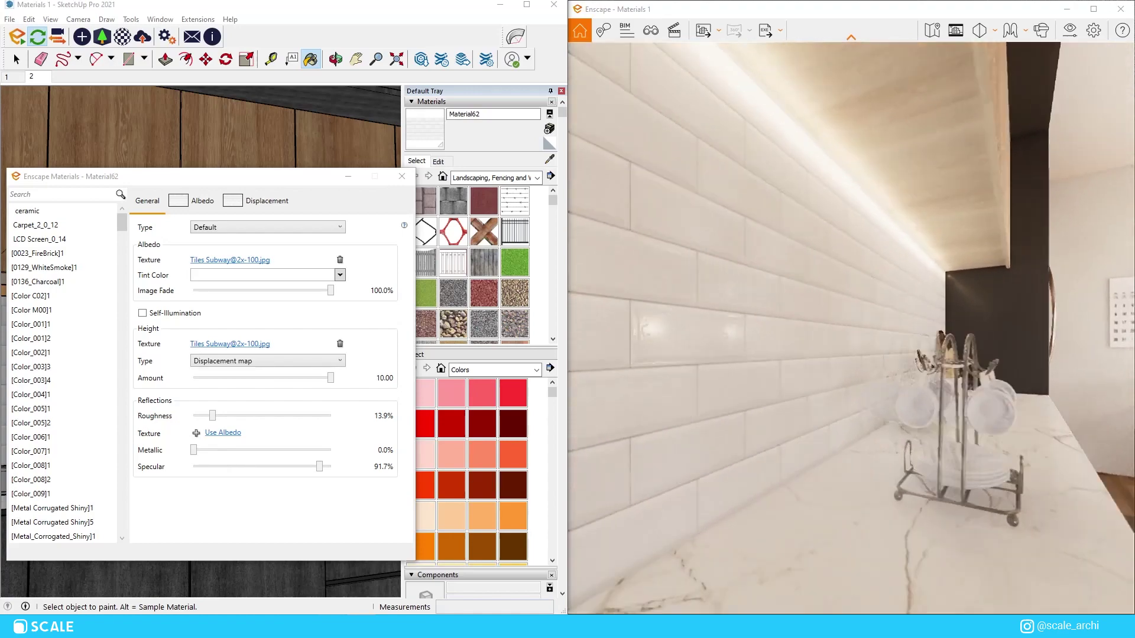
pyautogui.press('s')
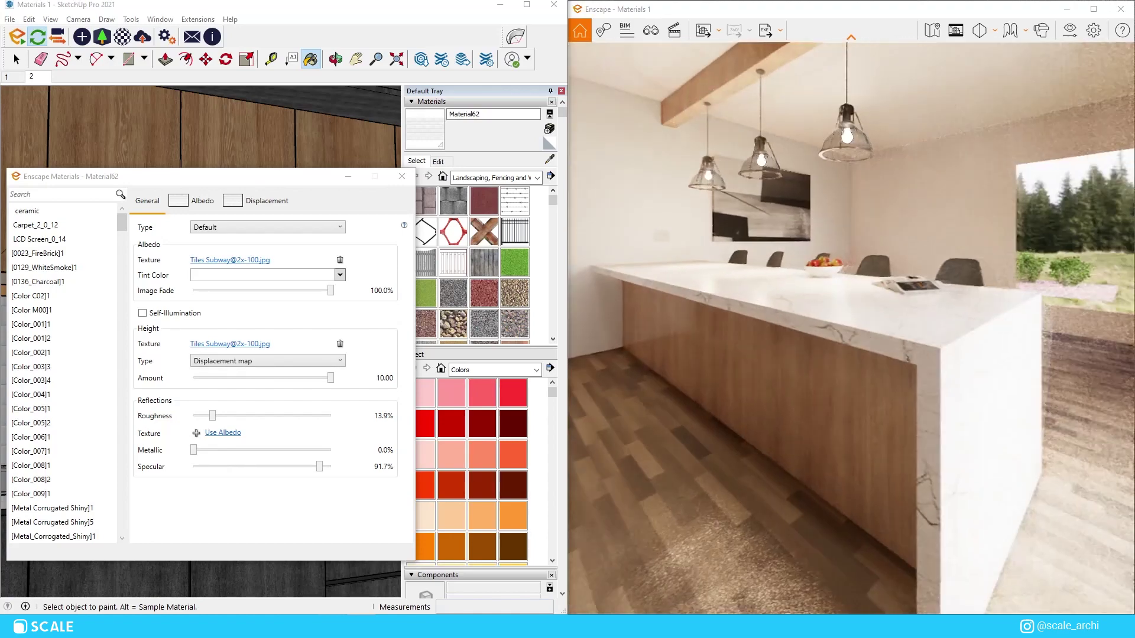
pyautogui.press('s')
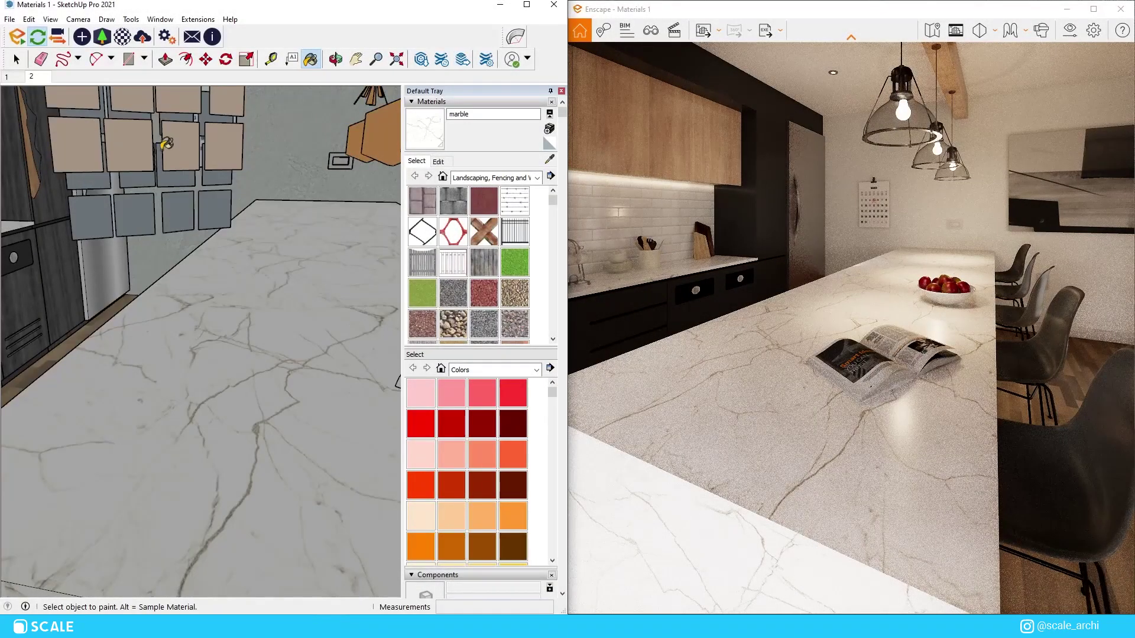
# Step: Set the marble countertop material's Roughness to 0.0% in Enscape Materials
pyautogui.click(122, 36)
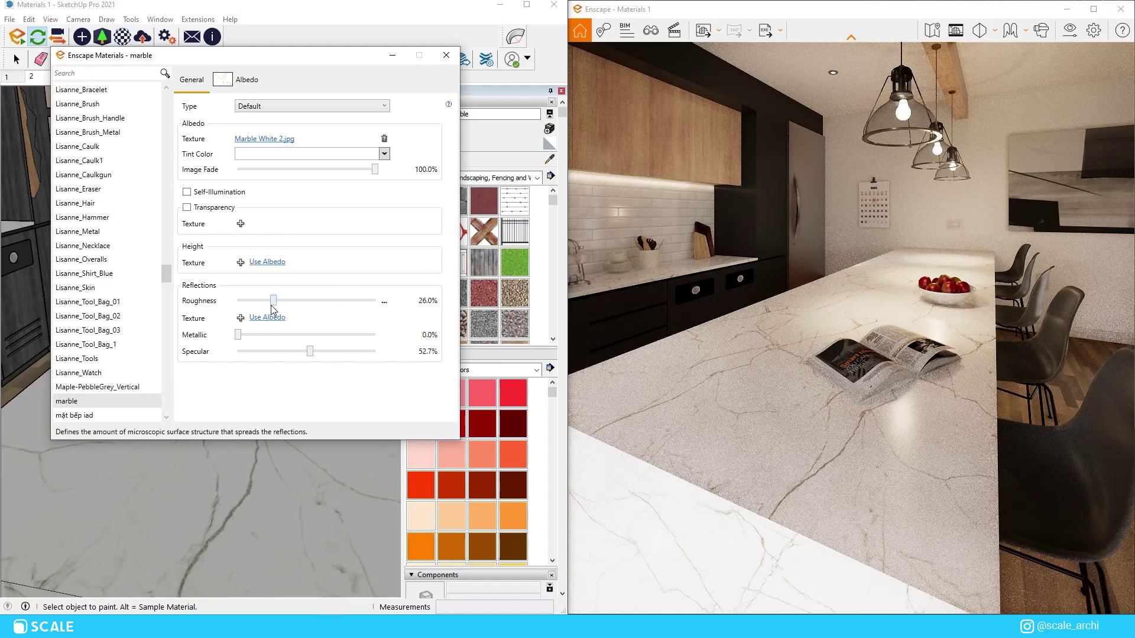
pyautogui.moveTo(275, 305); pyautogui.dragTo(251, 299)
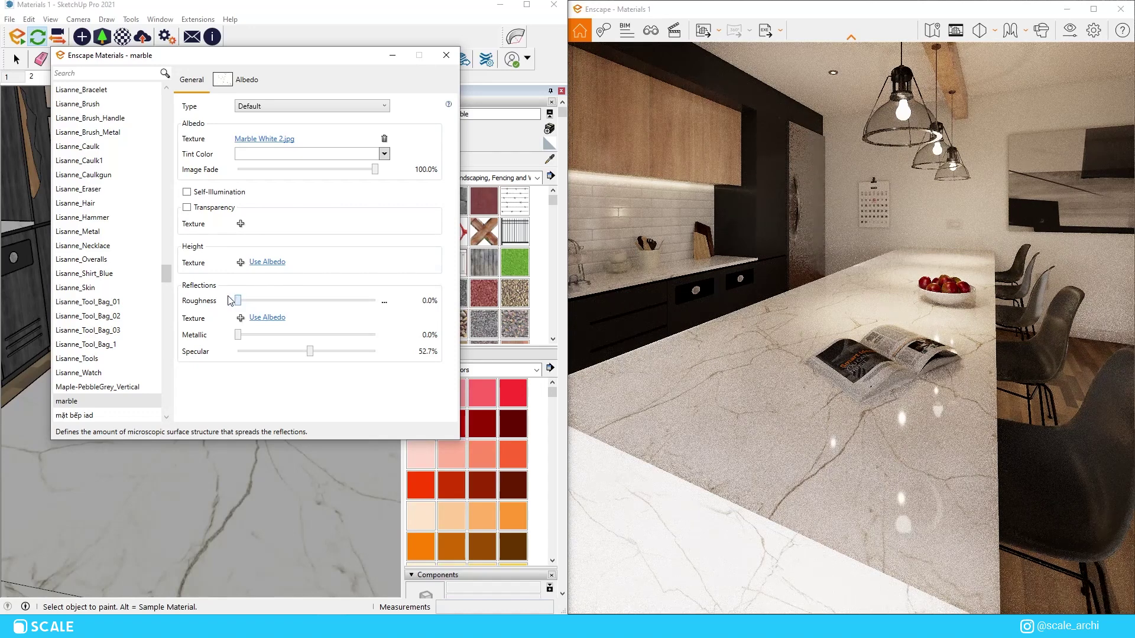
# Step: Tweak the marble roughness, then drop metal2's Metallic to 0% to compare the lamp
pyautogui.moveTo(237, 300); pyautogui.dragTo(259, 299)
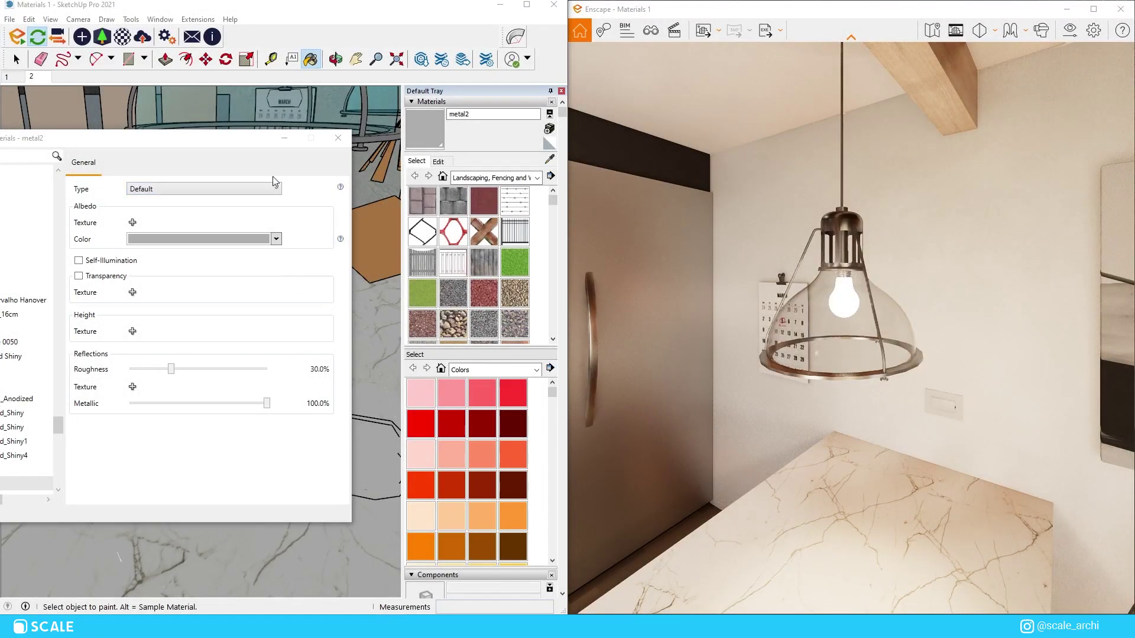
pyautogui.moveTo(261, 143); pyautogui.dragTo(291, 136)
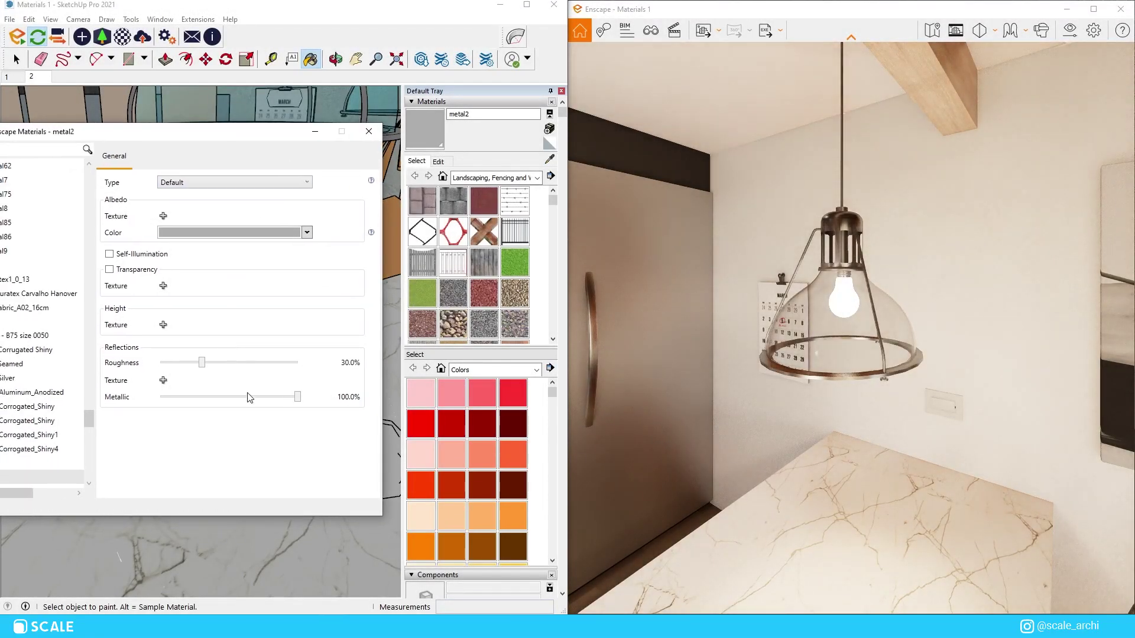
pyautogui.moveTo(297, 397); pyautogui.dragTo(131, 414)
pyautogui.click(800, 274)
pyautogui.scroll(3, 822, 280)
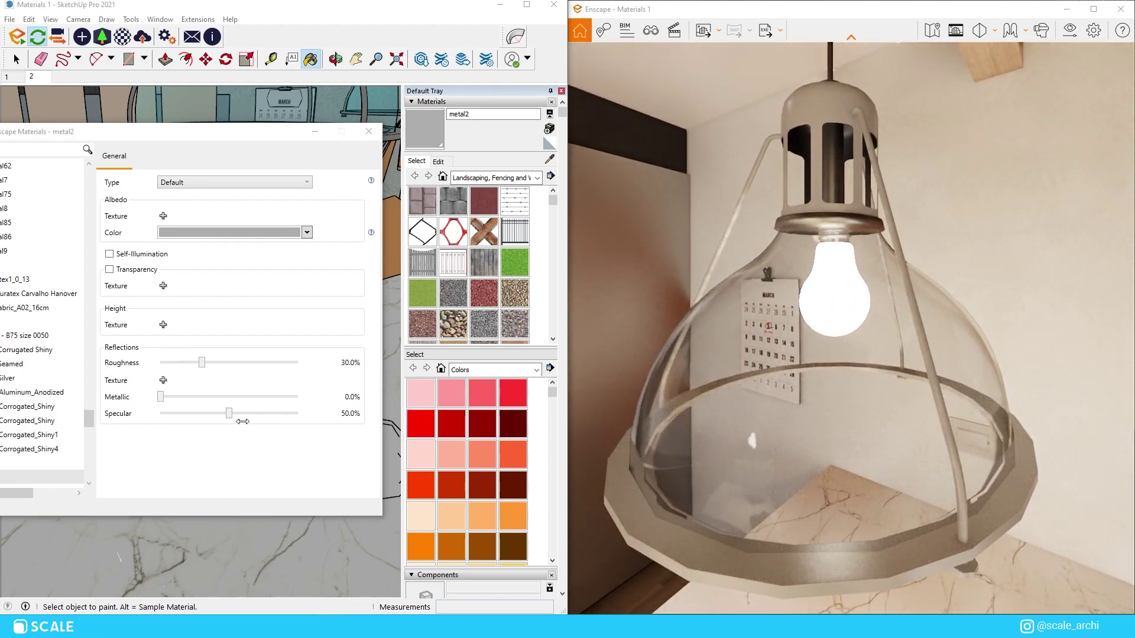
# Step: Restore metal2 to 100% Metallic and nudge its Roughness to 29.6%
pyautogui.moveTo(160, 400); pyautogui.dragTo(334, 394)
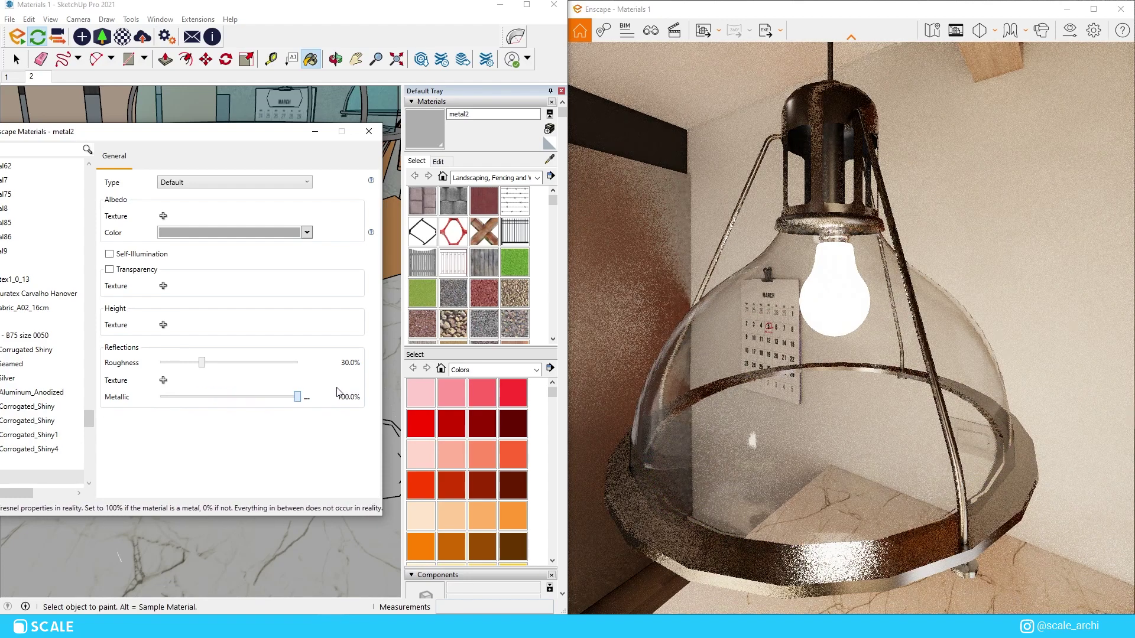
pyautogui.moveTo(201, 363)
pyautogui.mouseDown()
pyautogui.moveTo(188, 366)
pyautogui.moveTo(202, 364)
pyautogui.mouseUp()
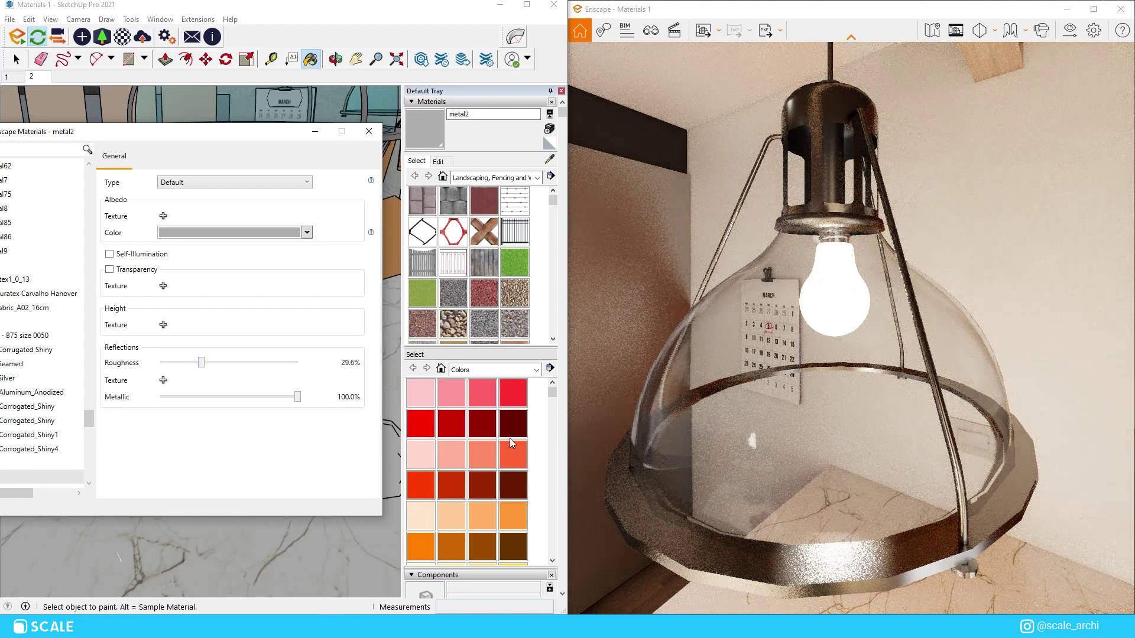
pyautogui.click(909, 471)
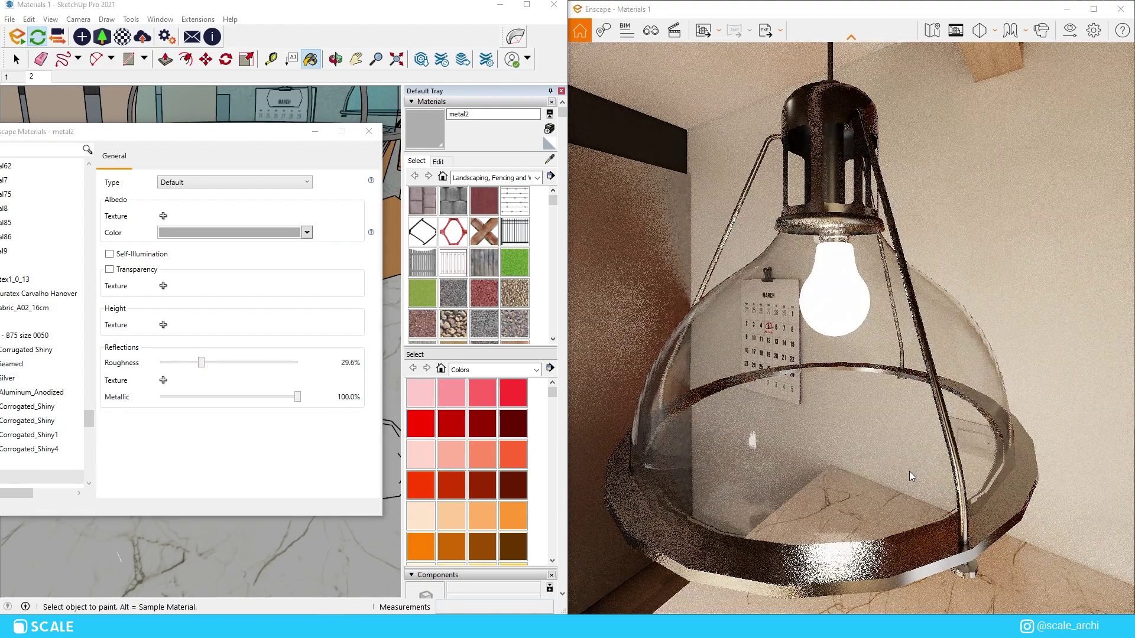
pyautogui.scroll(-5, 909, 471)
# Step: Fly back to a wide island view and lower wood1's specular to 29.8%
pyautogui.press('s')
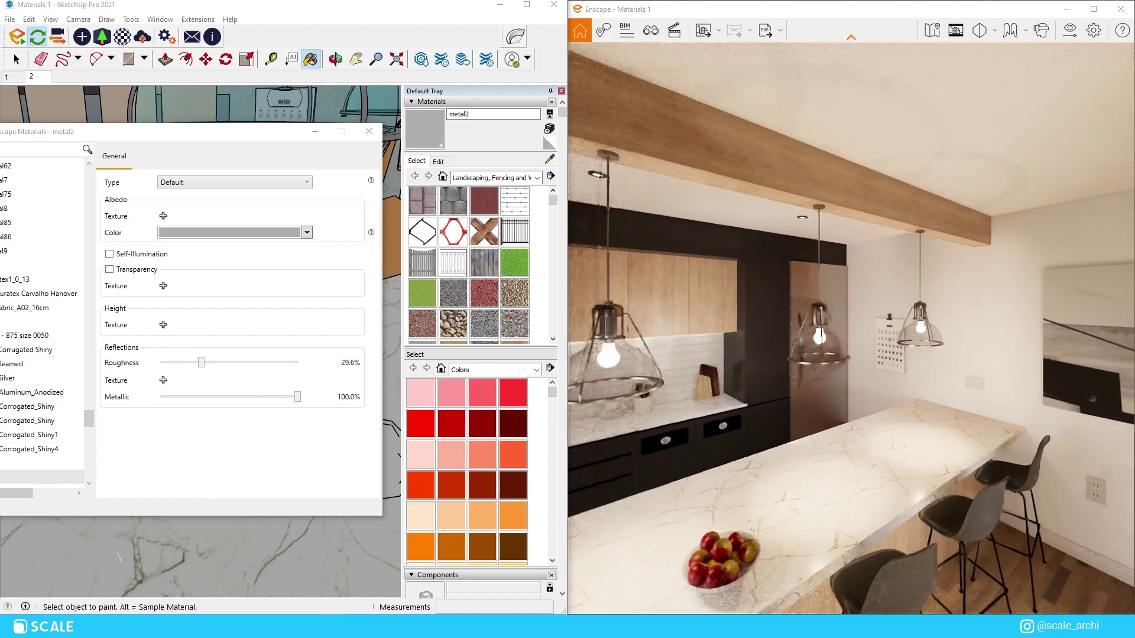
pyautogui.press('q')
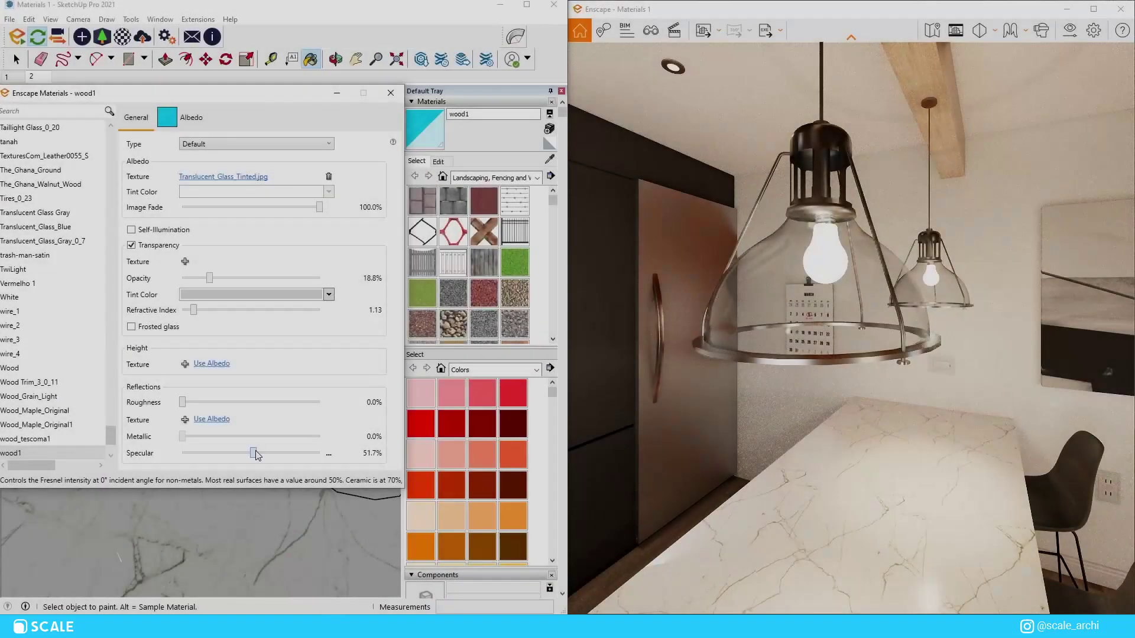
pyautogui.moveTo(256, 453); pyautogui.dragTo(227, 453)
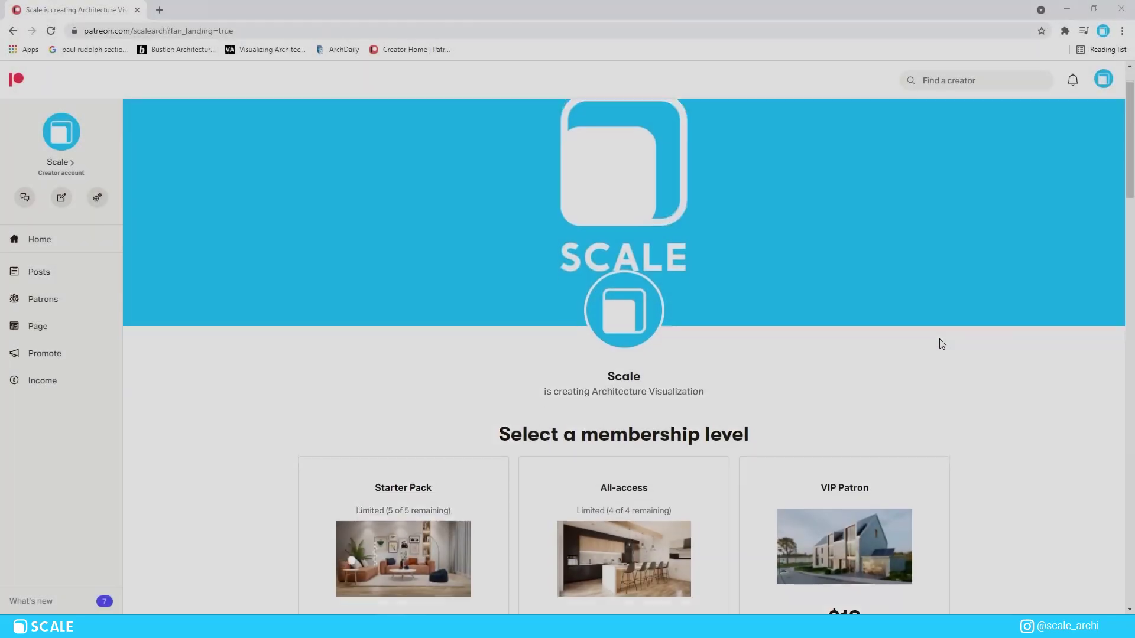
# Step: Scroll the Patreon scalearch page down to the $8, $14 and $18 membership tiers
pyautogui.scroll(-3, 940, 342)
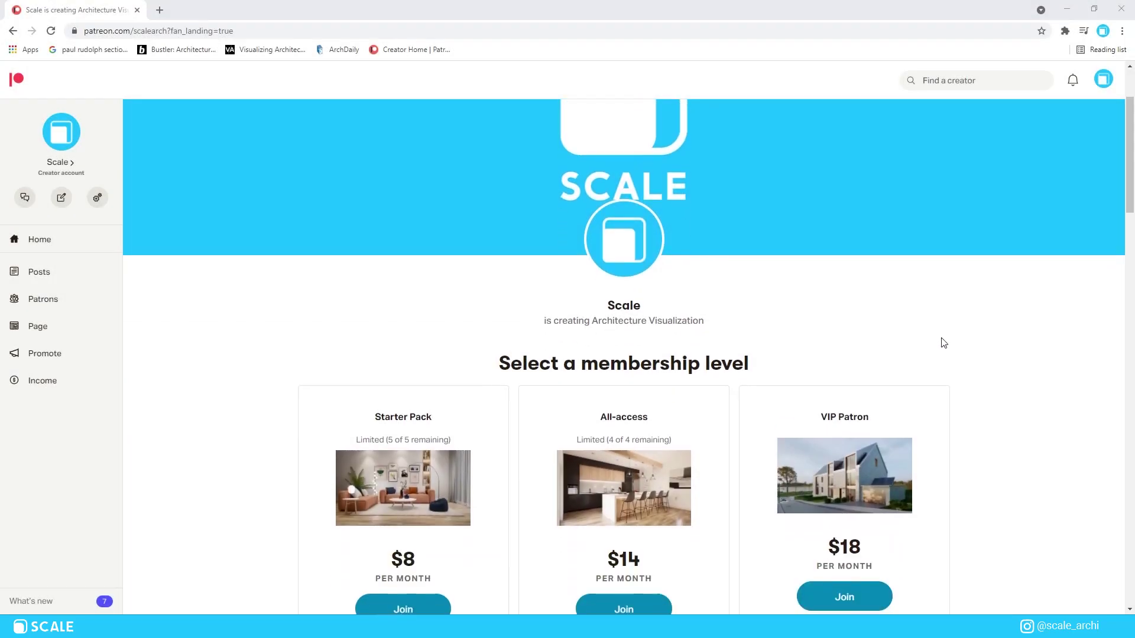
pyautogui.scroll(-1, 944, 341)
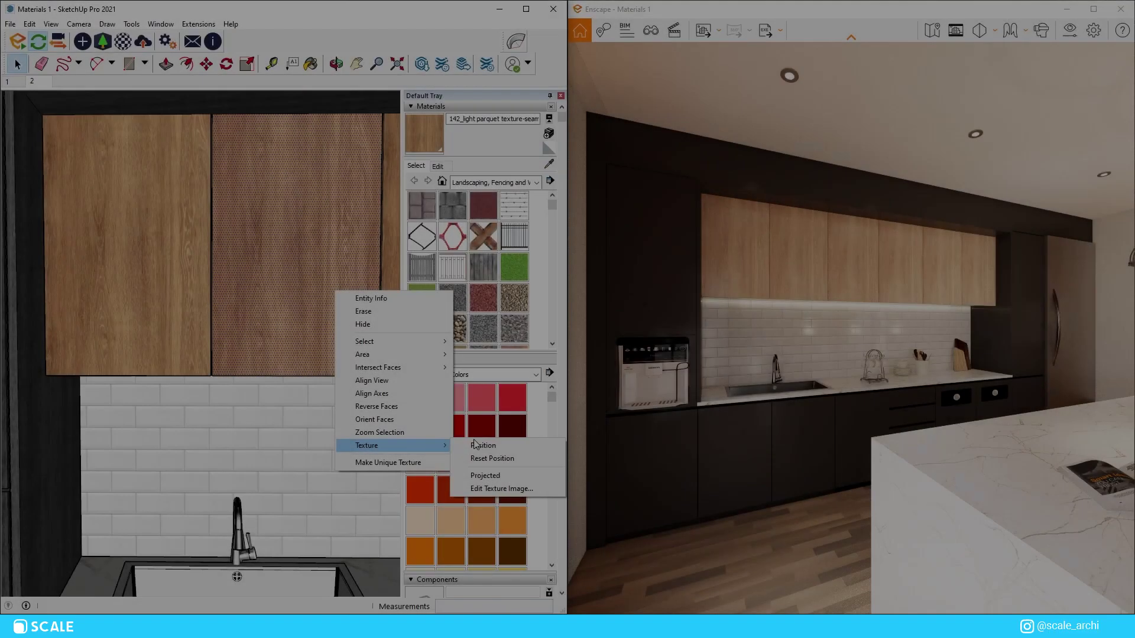
# Step: Start Texture Position on a cabinet face and close the previous texture adjustment
pyautogui.click(380, 446)
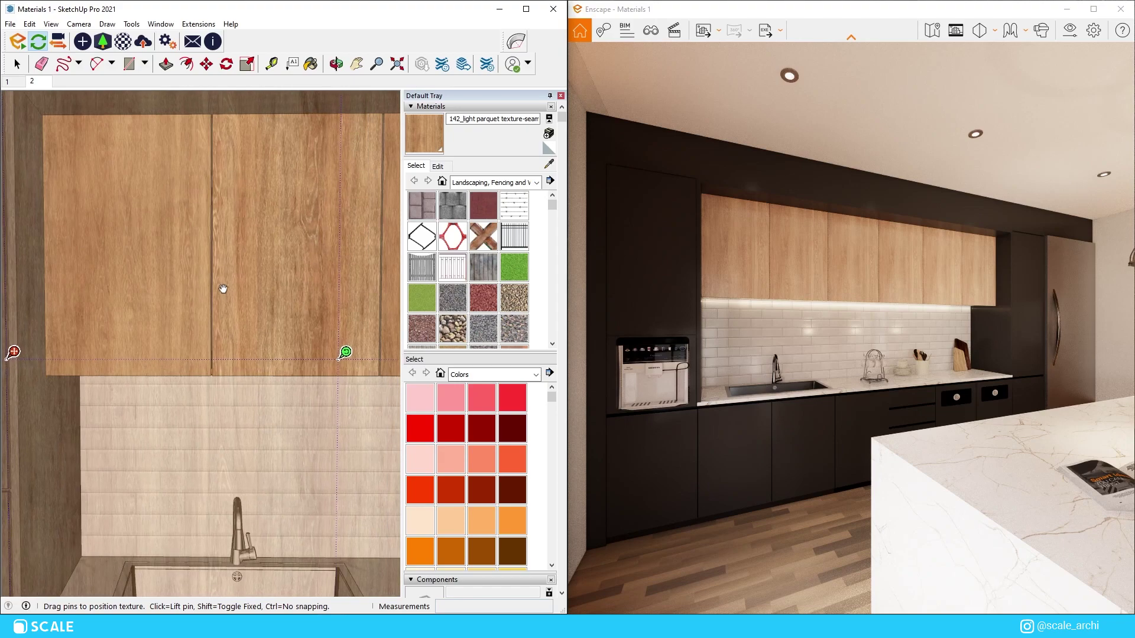
pyautogui.scroll(-5, 241, 290)
pyautogui.click(230, 569)
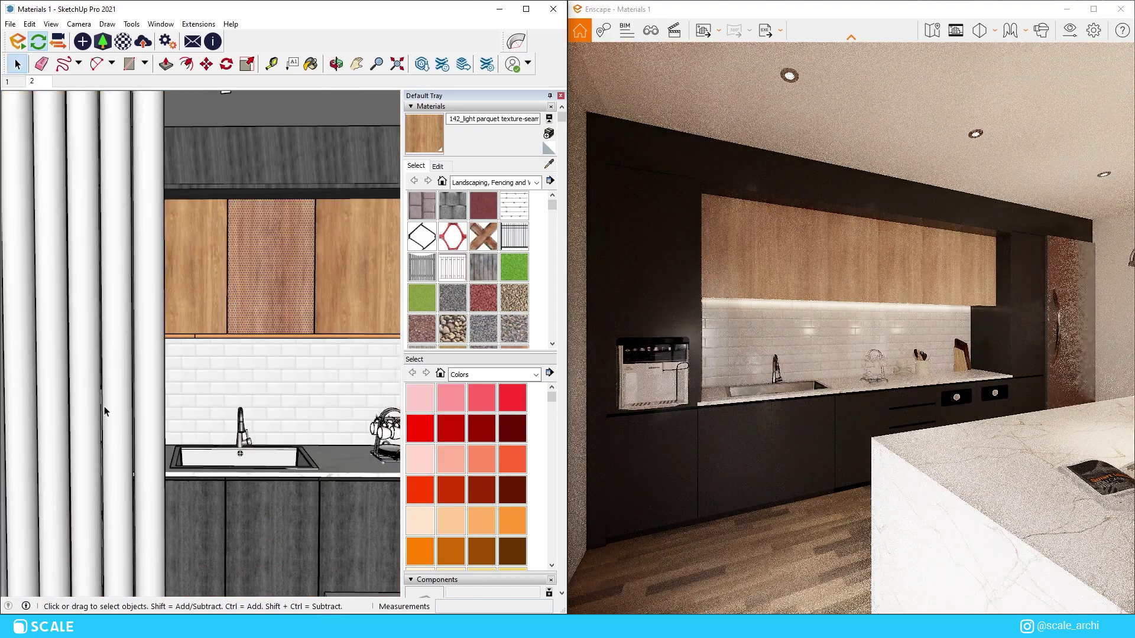
pyautogui.scroll(2, 356, 316)
pyautogui.scroll(2, 358, 312)
pyautogui.scroll(-2, 34, 324)
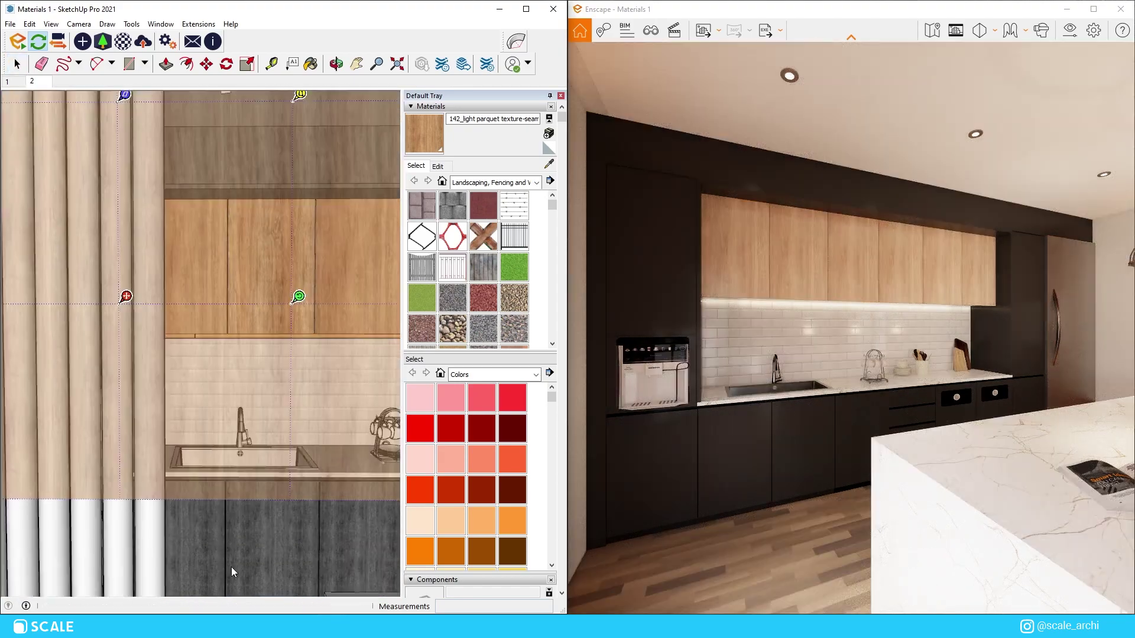
pyautogui.click(230, 569)
pyautogui.scroll(1, 348, 322)
pyautogui.scroll(3, 347, 322)
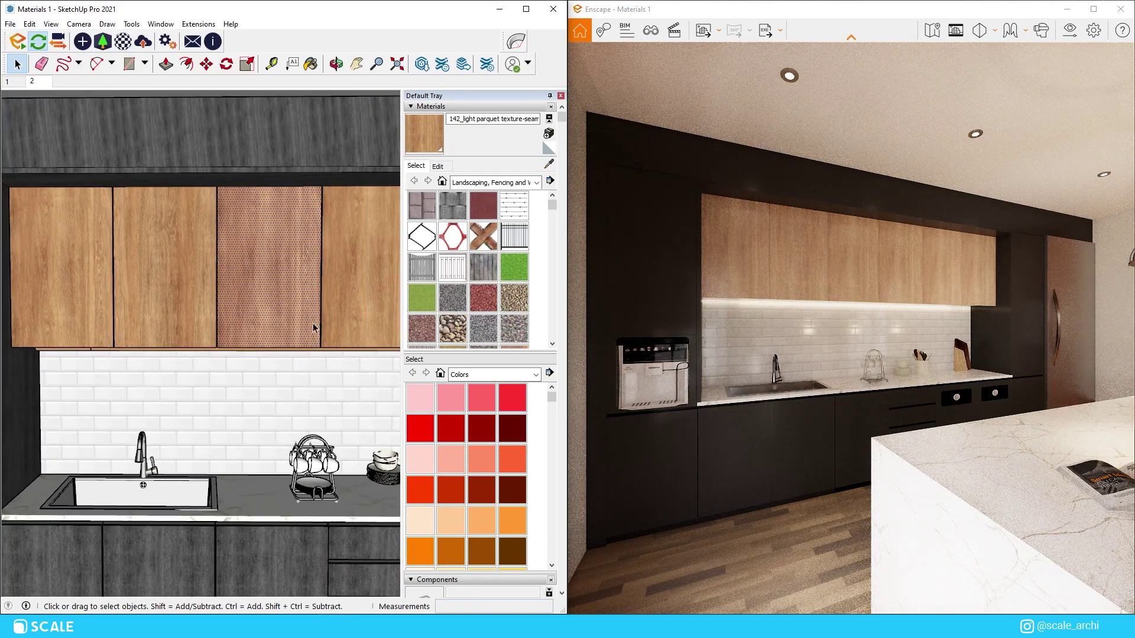
# Step: Rotate, scale and shift the wood texture pins so the grain fills the cabinet face
pyautogui.click(454, 470)
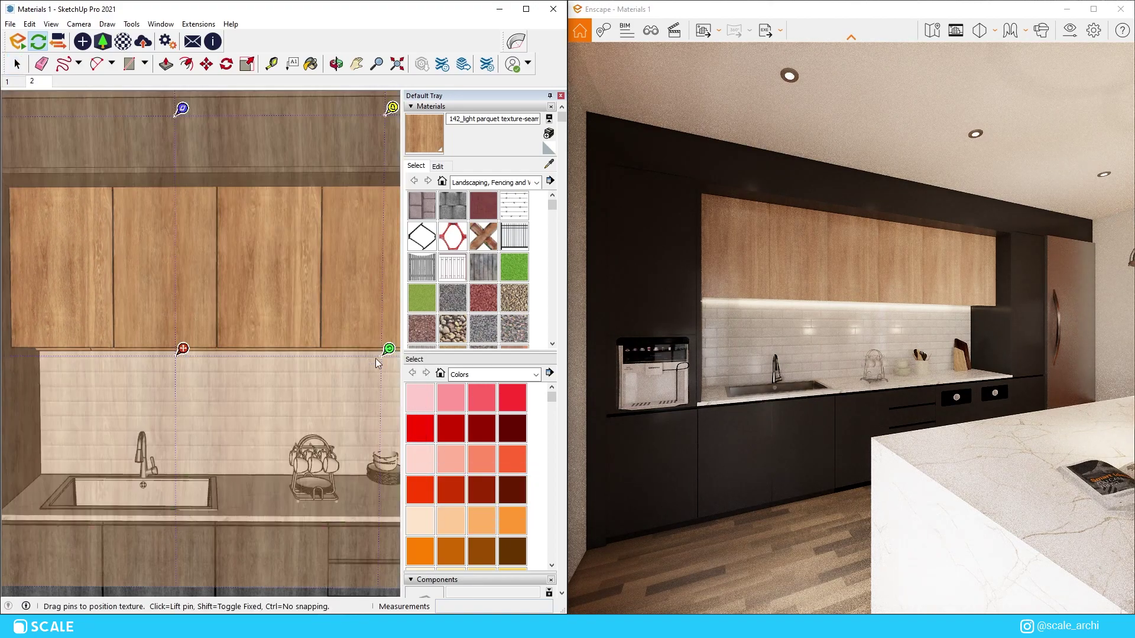
pyautogui.moveTo(387, 353); pyautogui.dragTo(347, 227)
pyautogui.moveTo(188, 168); pyautogui.dragTo(73, 345)
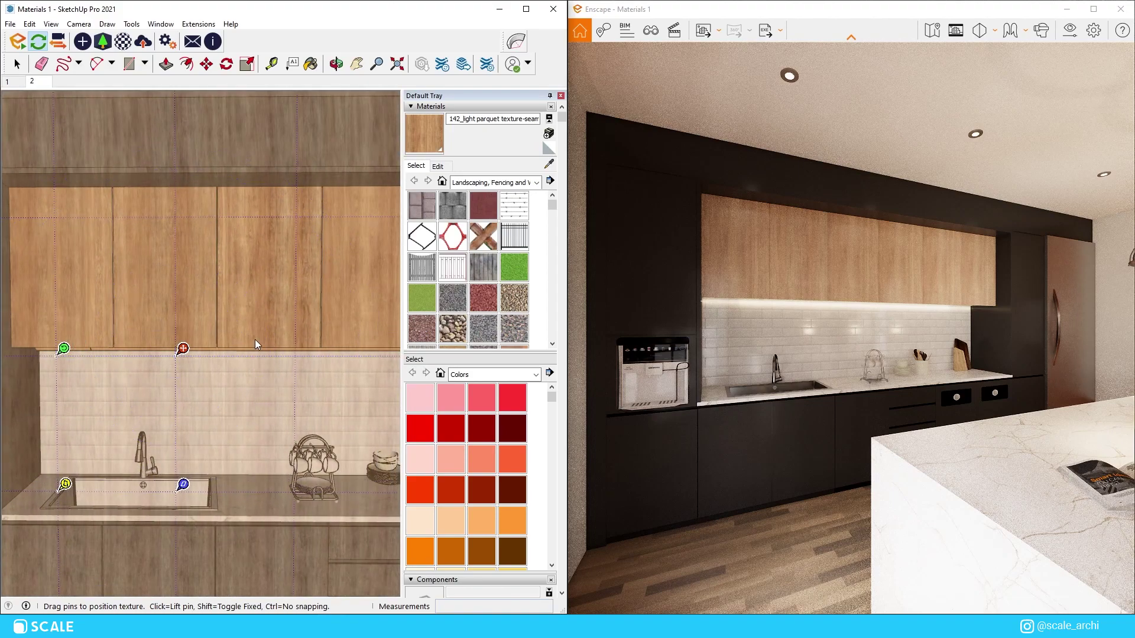
pyautogui.moveTo(257, 344); pyautogui.dragTo(230, 247)
pyautogui.click(296, 544)
pyautogui.scroll(-3, 166, 314)
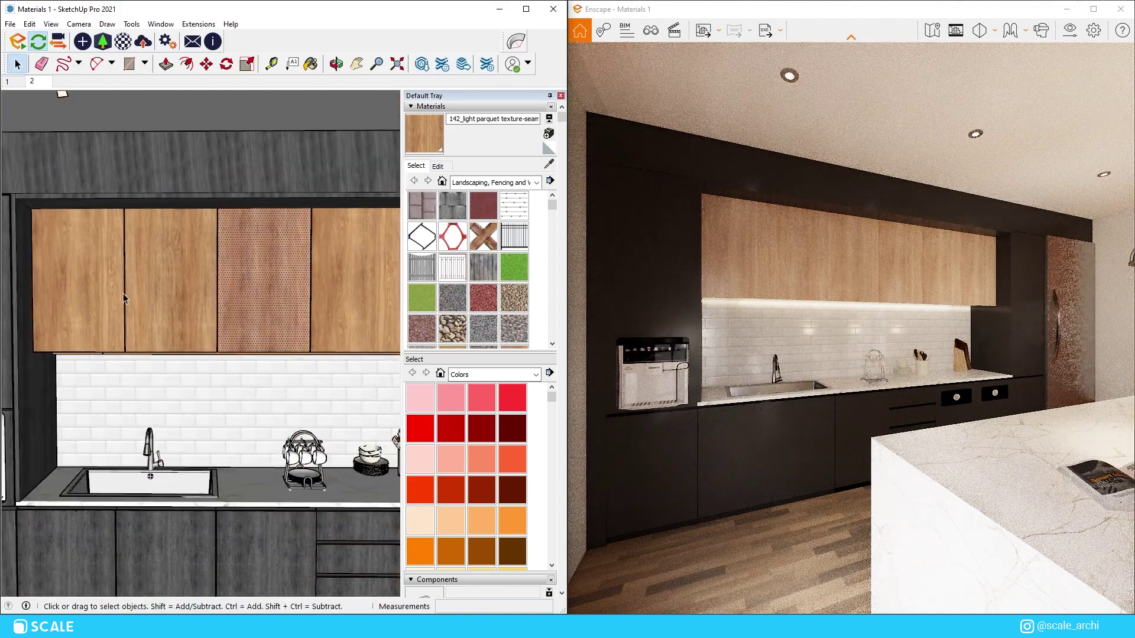
pyautogui.scroll(2, 326, 293)
# Step: Position the fourth cabinet face's texture, then orbit to a frontal view of the cabinets
pyautogui.rightClick(335, 308)
pyautogui.moveTo(385, 467)
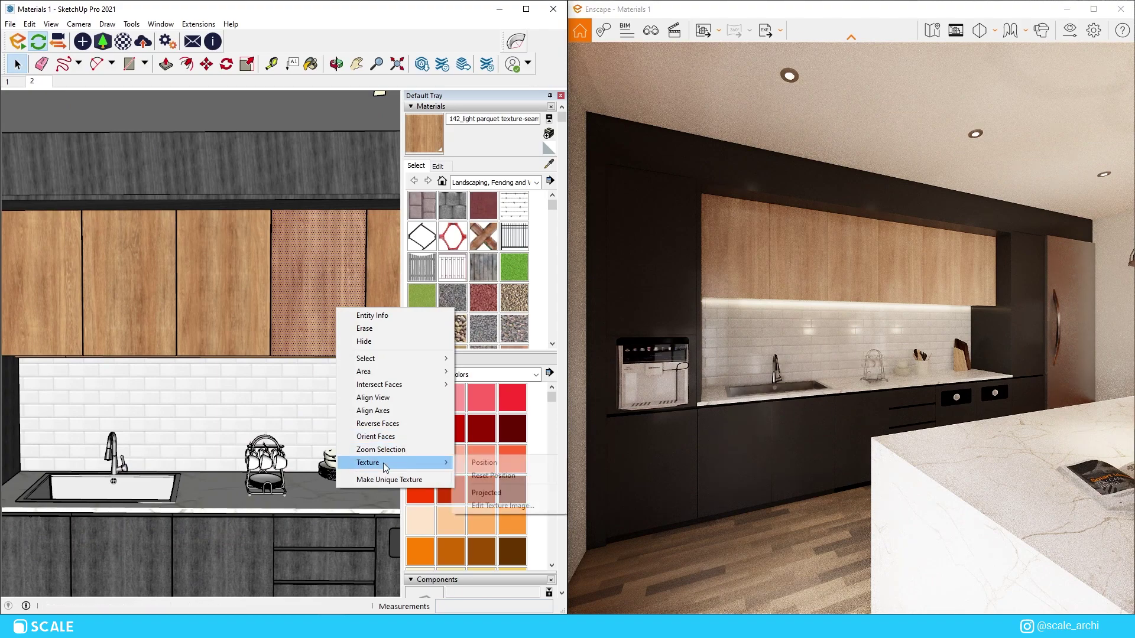
pyautogui.click(479, 463)
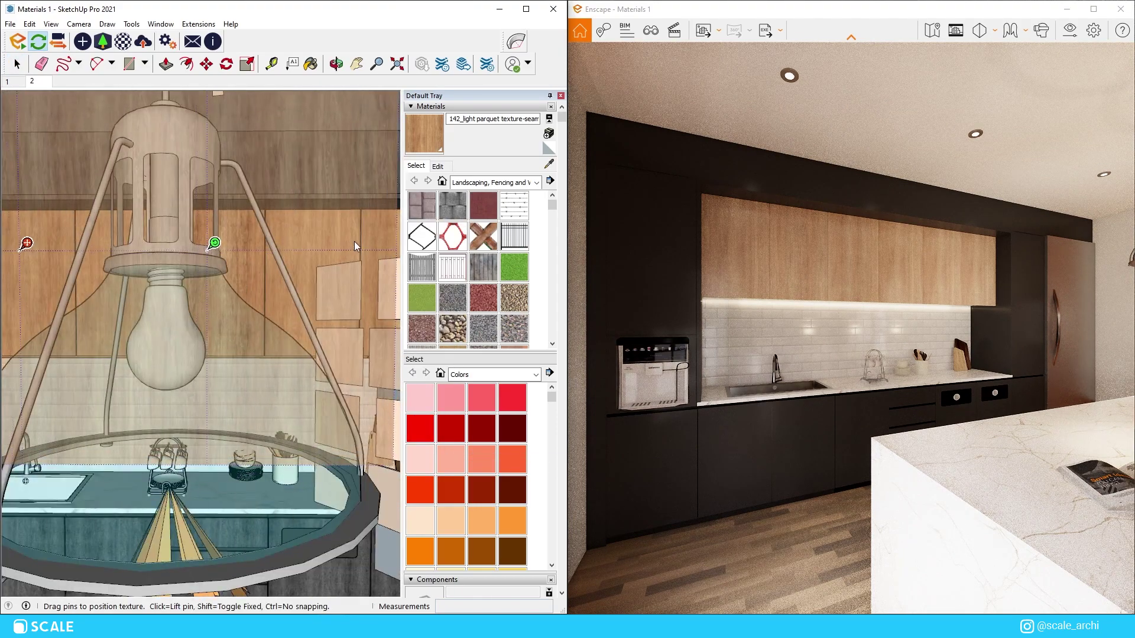
pyautogui.scroll(-3, 354, 246)
pyautogui.click(191, 482)
pyautogui.moveTo(201, 458); pyautogui.dragTo(283, 428, button='middle')
pyautogui.scroll(4, 324, 289)
pyautogui.scroll(3, 324, 290)
pyautogui.moveTo(323, 289)
pyautogui.mouseDown(button='middle')
pyautogui.moveTo(235, 292)
pyautogui.moveTo(314, 303)
pyautogui.moveTo(308, 316)
pyautogui.mouseUp(button='middle')
pyautogui.scroll(-2, 235, 292)
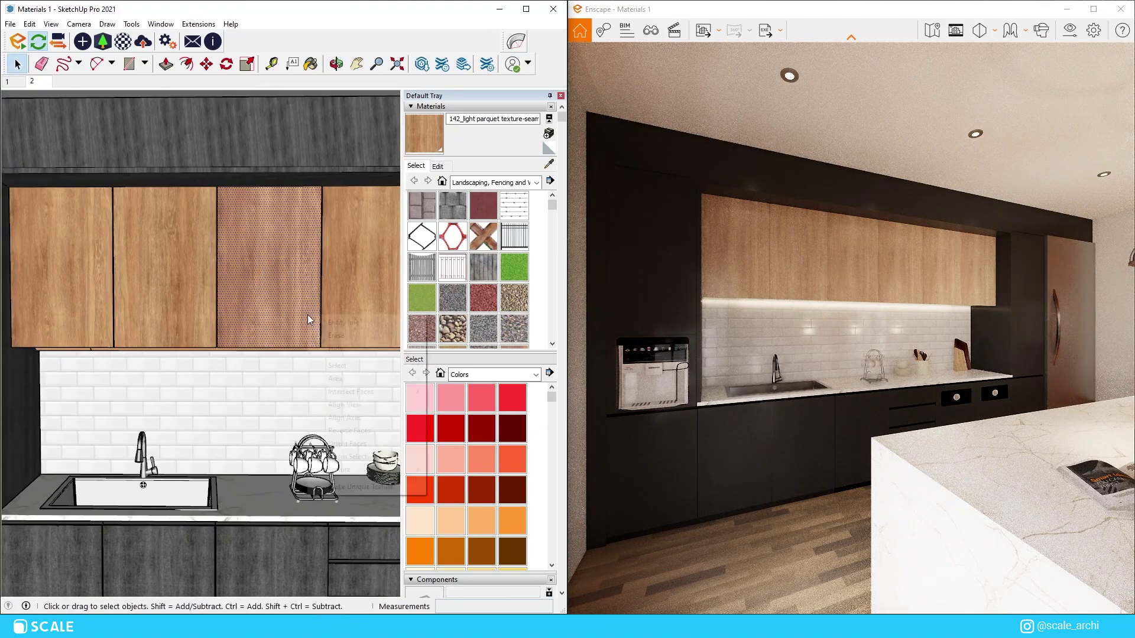
# Step: Enter Texture Position on the cabinet face and exit it with Enter
pyautogui.rightClick(308, 317)
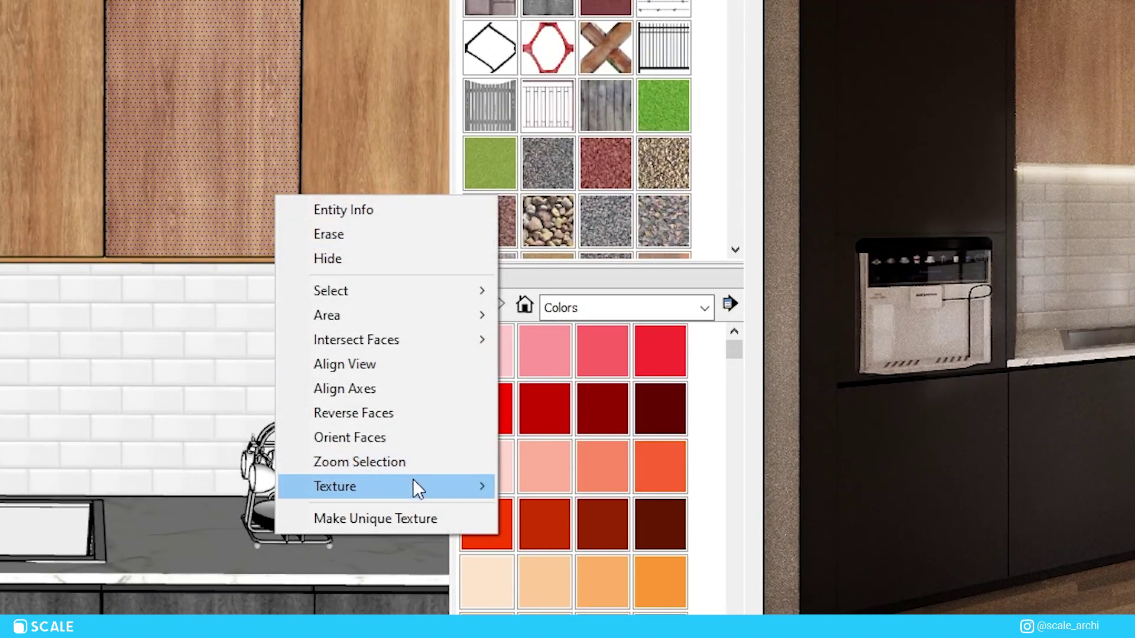
pyautogui.moveTo(414, 484)
pyautogui.click(550, 484)
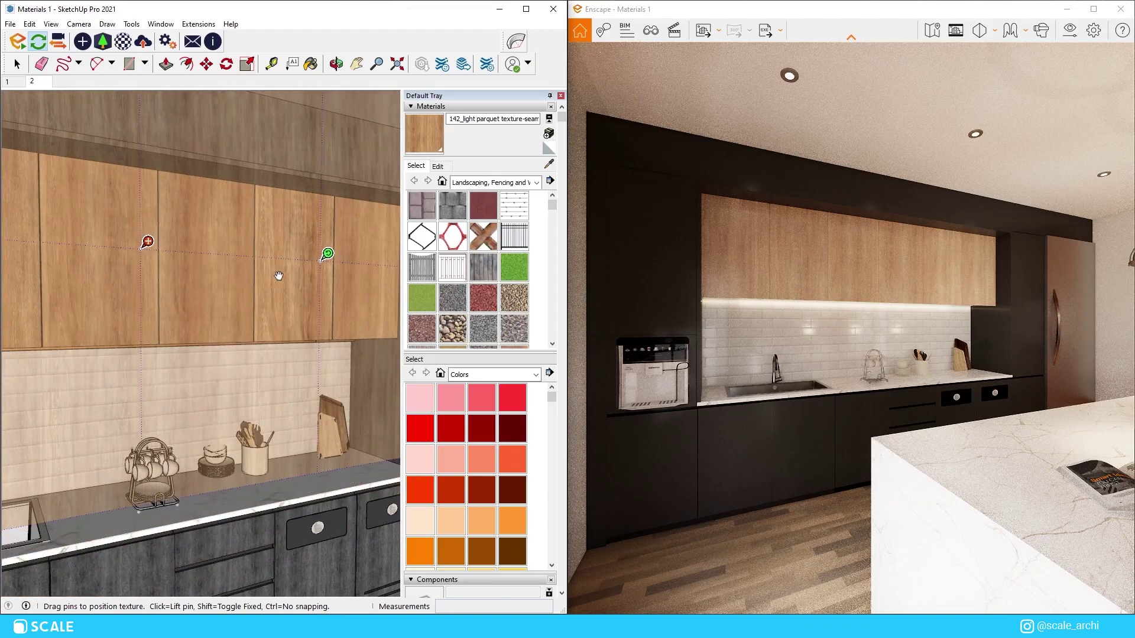
pyautogui.press('Return')
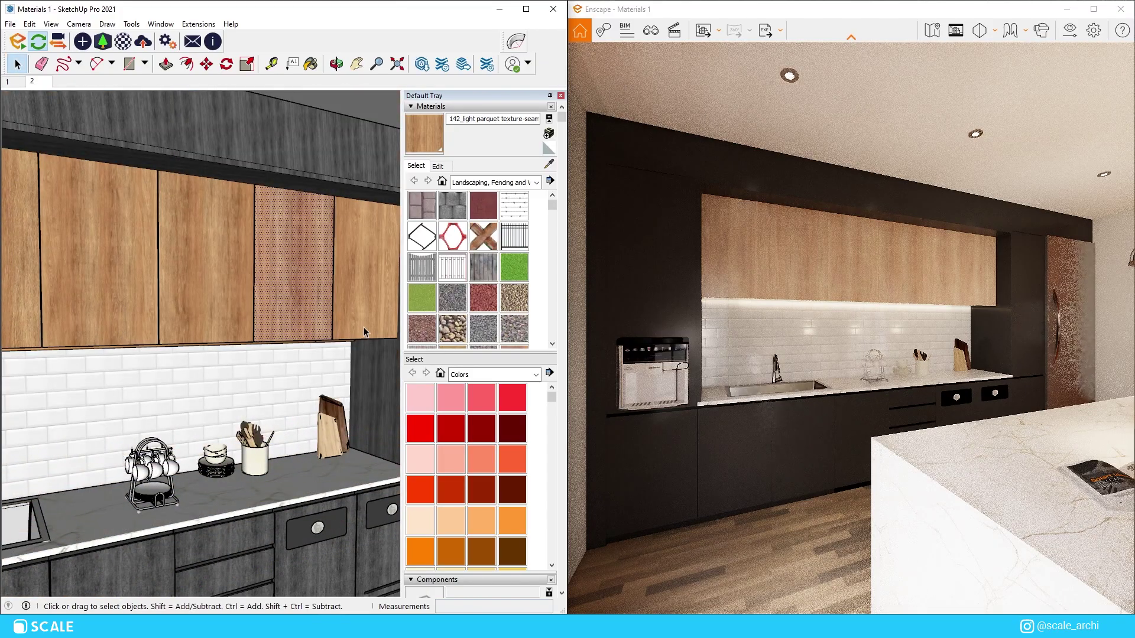
# Step: Rotate, scale and move the door's wood grain to line up with its neighbours
pyautogui.rightClick(368, 303)
pyautogui.moveTo(447, 459)
pyautogui.click(516, 456)
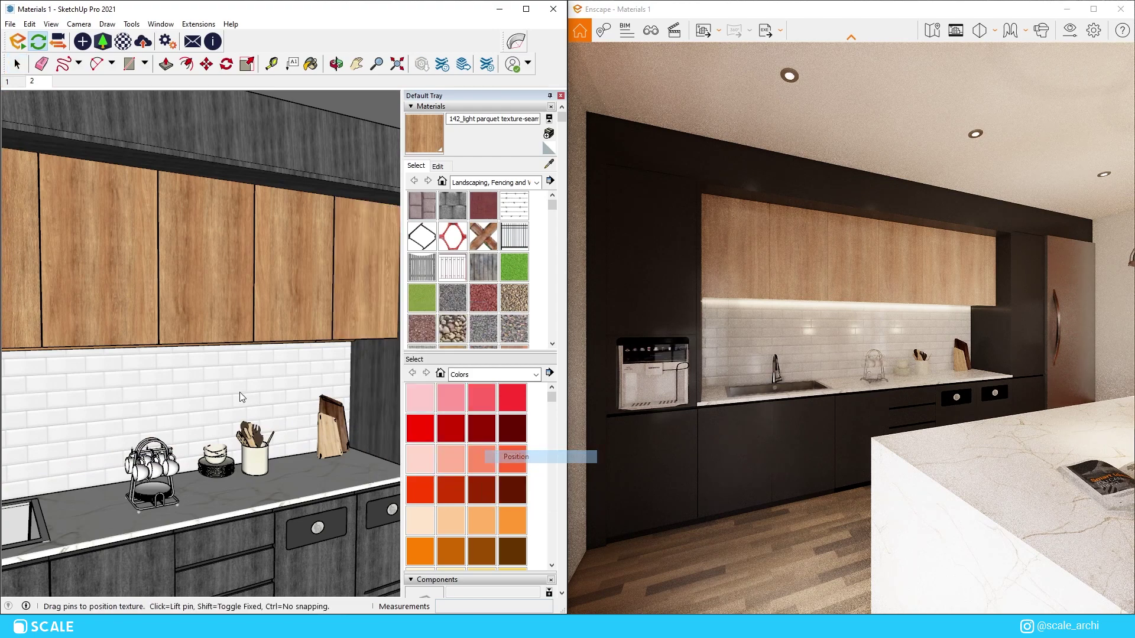
pyautogui.scroll(-5, 387, 309)
pyautogui.scroll(1, 387, 309)
pyautogui.moveTo(374, 325); pyautogui.dragTo(81, 333)
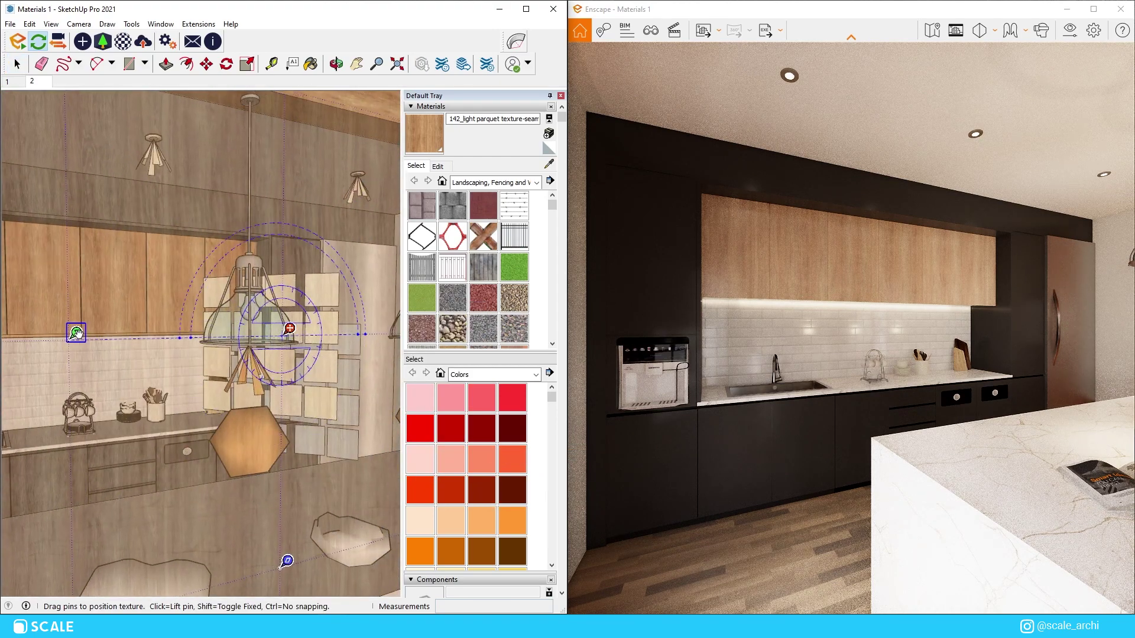
pyautogui.moveTo(213, 236); pyautogui.dragTo(236, 187)
pyautogui.scroll(-4, 249, 361)
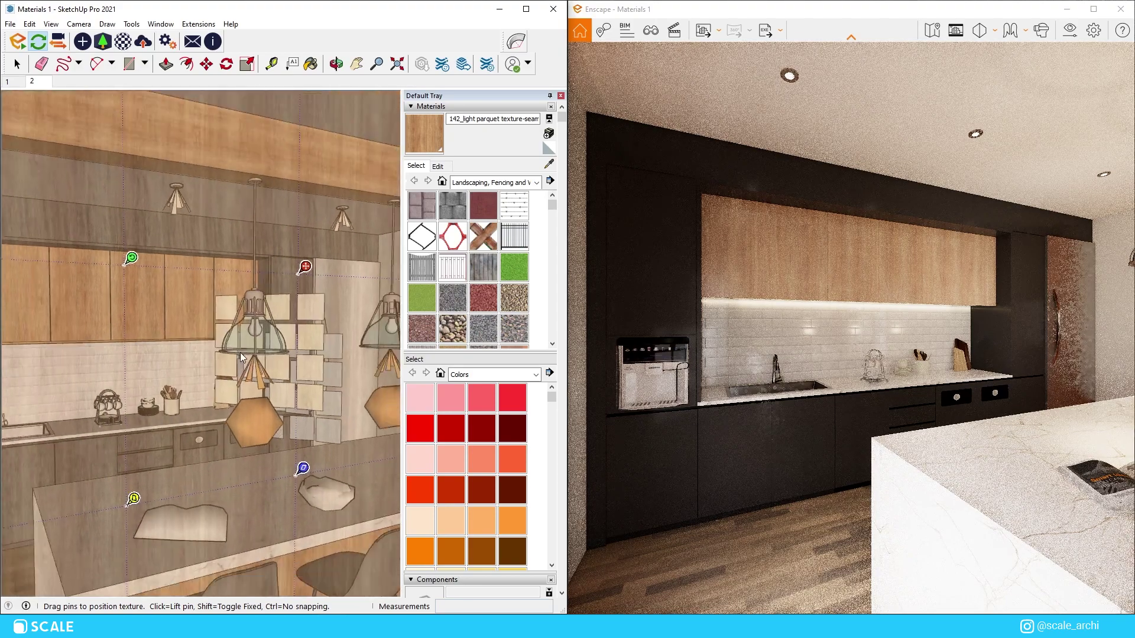
pyautogui.click(395, 245)
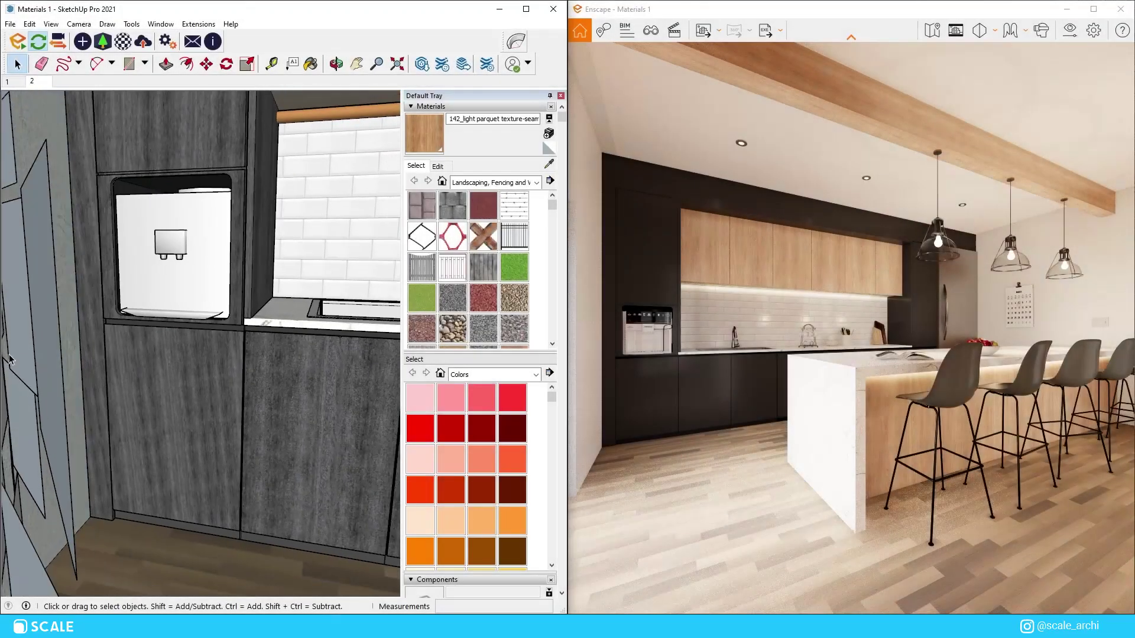
pyautogui.scroll(3, 338, 342)
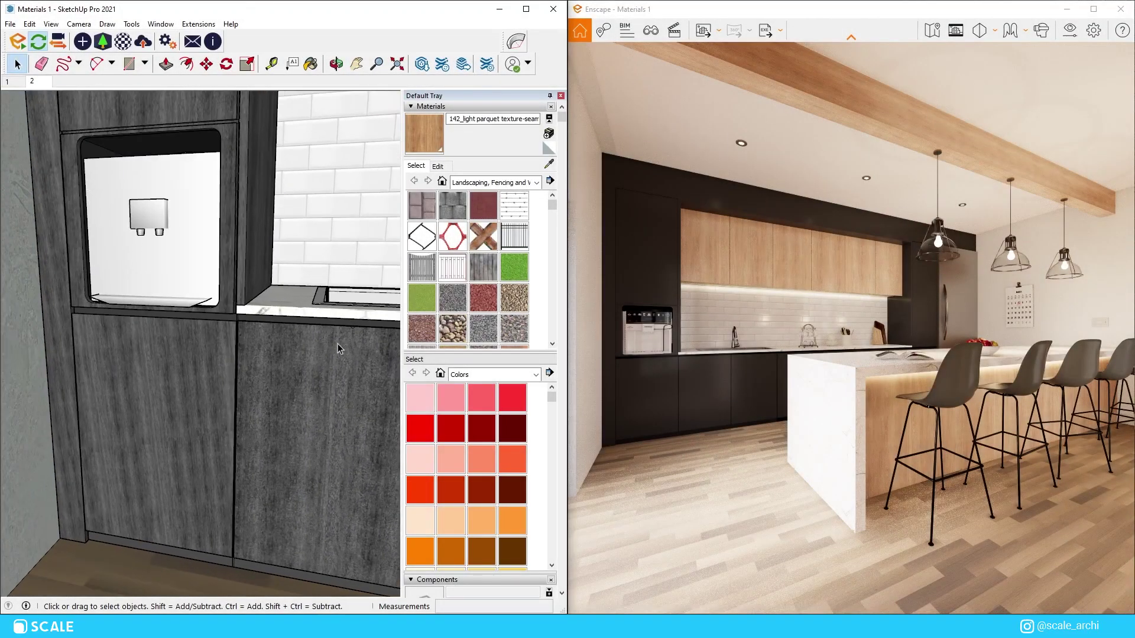
# Step: Edit the dark lower cabinet door group and draw a freehand smudge patch on it
pyautogui.doubleClick(237, 323)
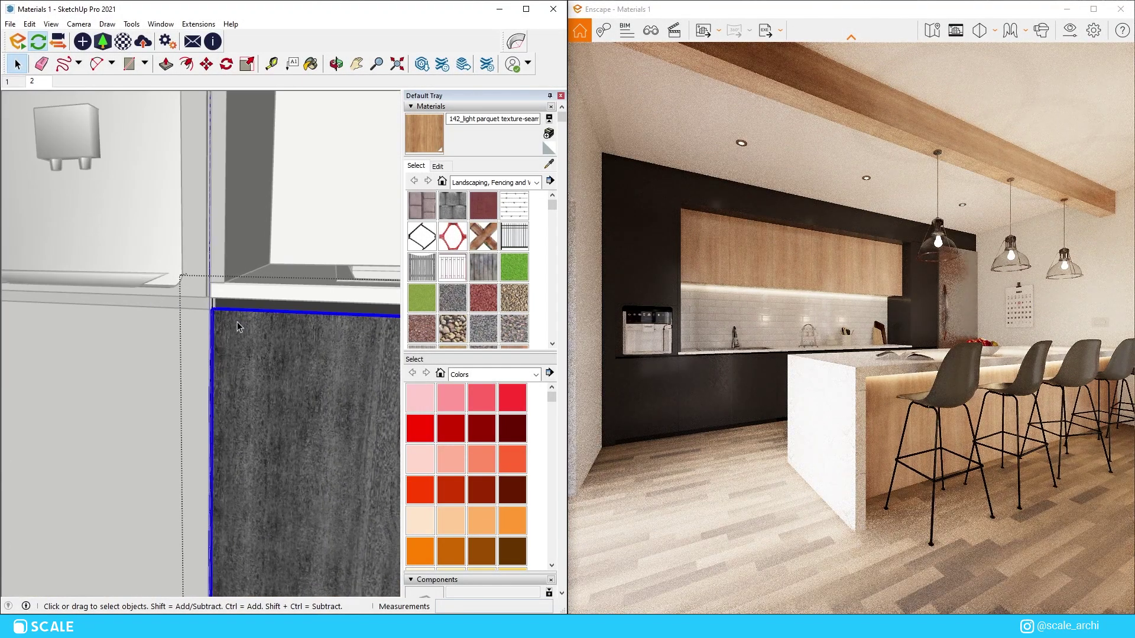
pyautogui.scroll(-2, 123, 282)
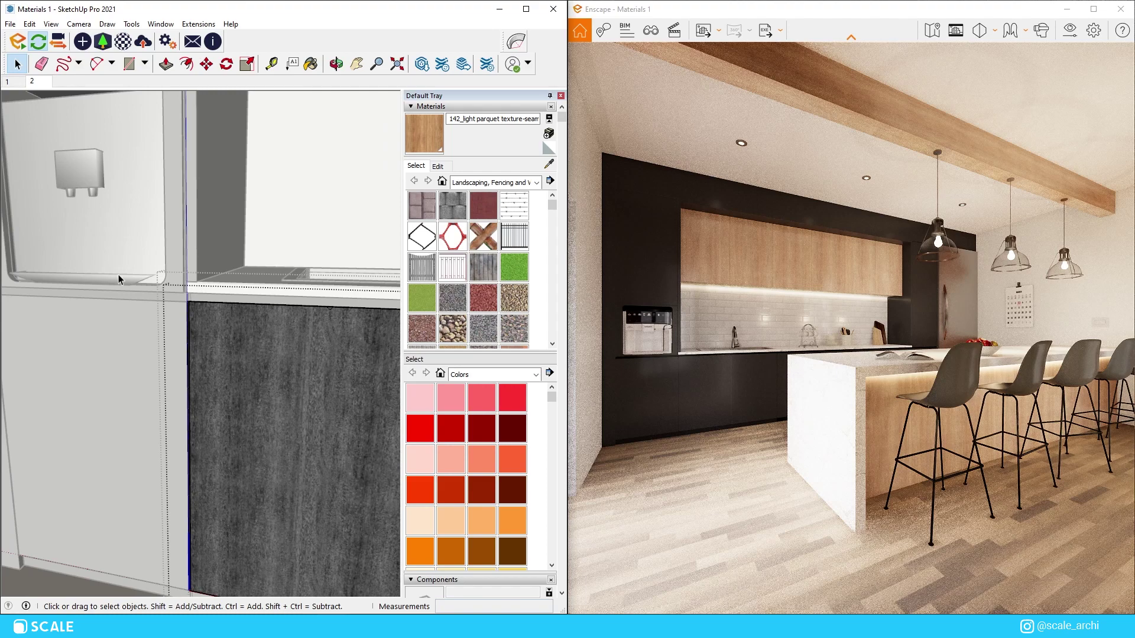
pyautogui.scroll(-3, 13, 313)
pyautogui.moveTo(85, 315); pyautogui.dragTo(115, 318, button='middle')
pyautogui.scroll(1, 332, 335)
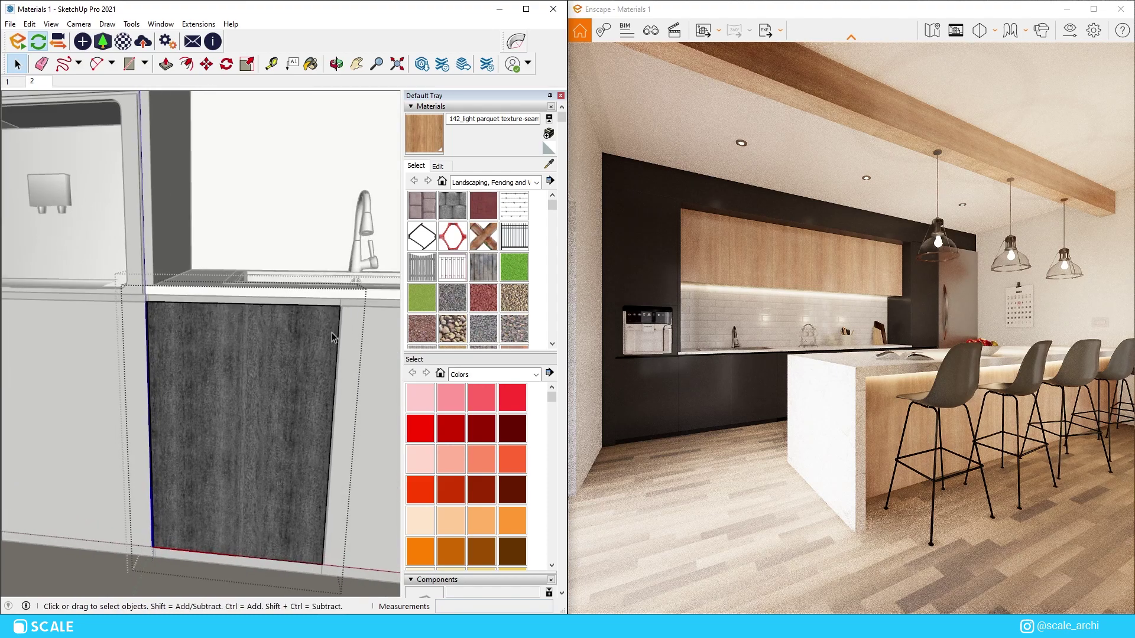
pyautogui.scroll(2, 331, 332)
pyautogui.click(321, 318)
pyautogui.scroll(3, 325, 313)
pyautogui.click(70, 66)
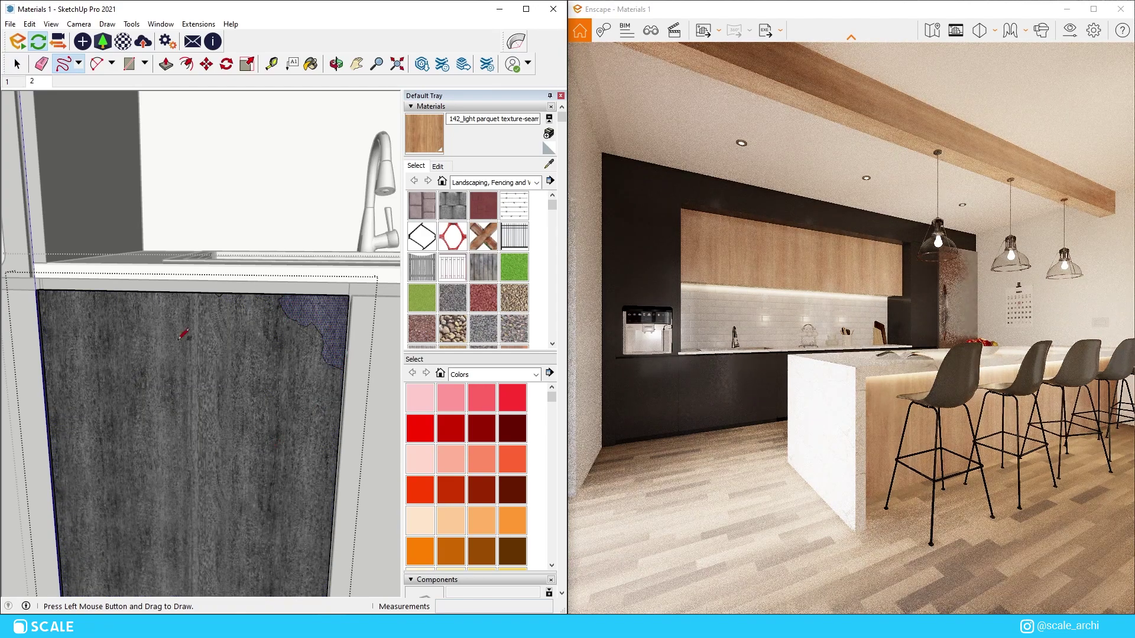
# Step: Sample the door's wood texture with the Paint Bucket to start new Material63
pyautogui.scroll(-3, 92, 280)
pyautogui.moveTo(91, 278); pyautogui.dragTo(112, 267, button='middle')
pyautogui.scroll(3, 282, 325)
pyautogui.press('b')
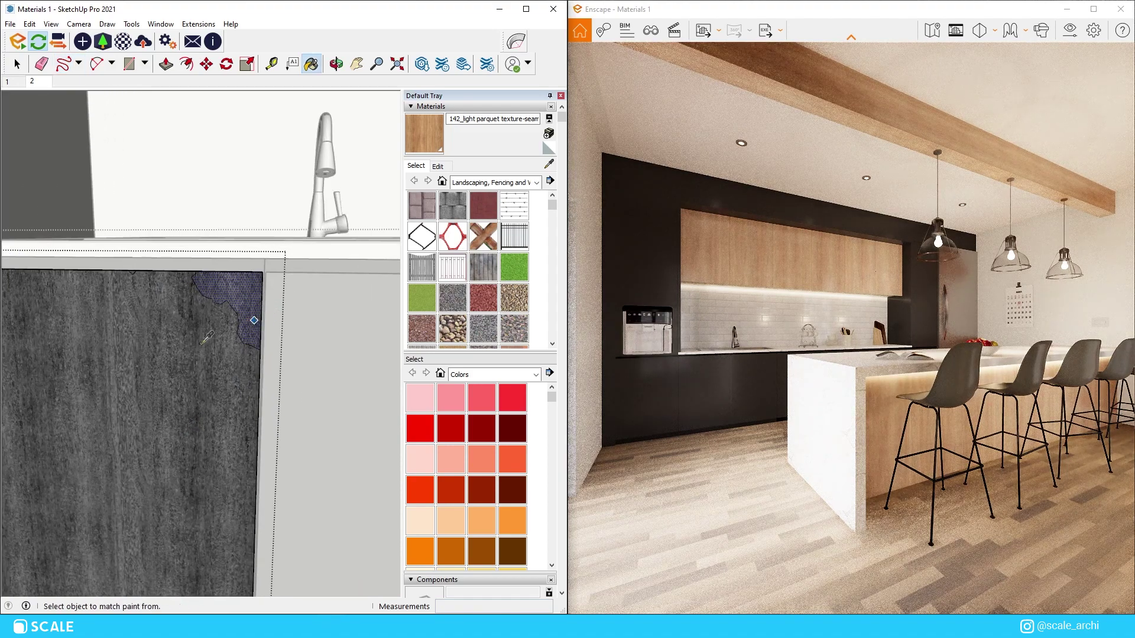
pyautogui.click(549, 133)
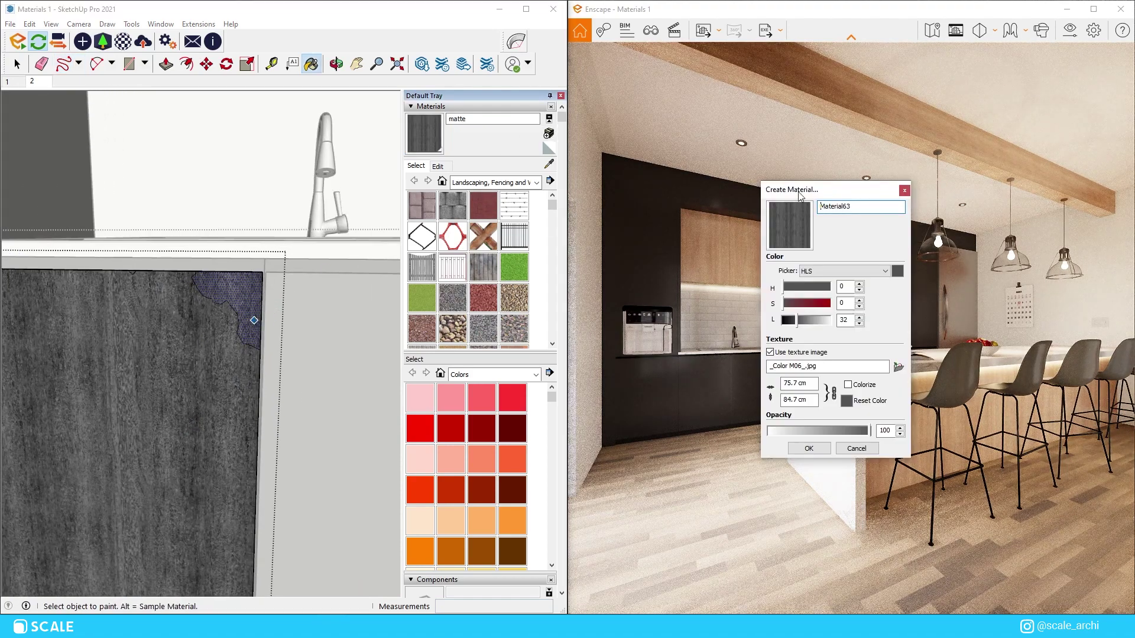
# Step: Name the new material 'Fingerprints' and paint it onto a freehand patch near the door's top
pyautogui.write('Fingerprints')
pyautogui.click(809, 448)
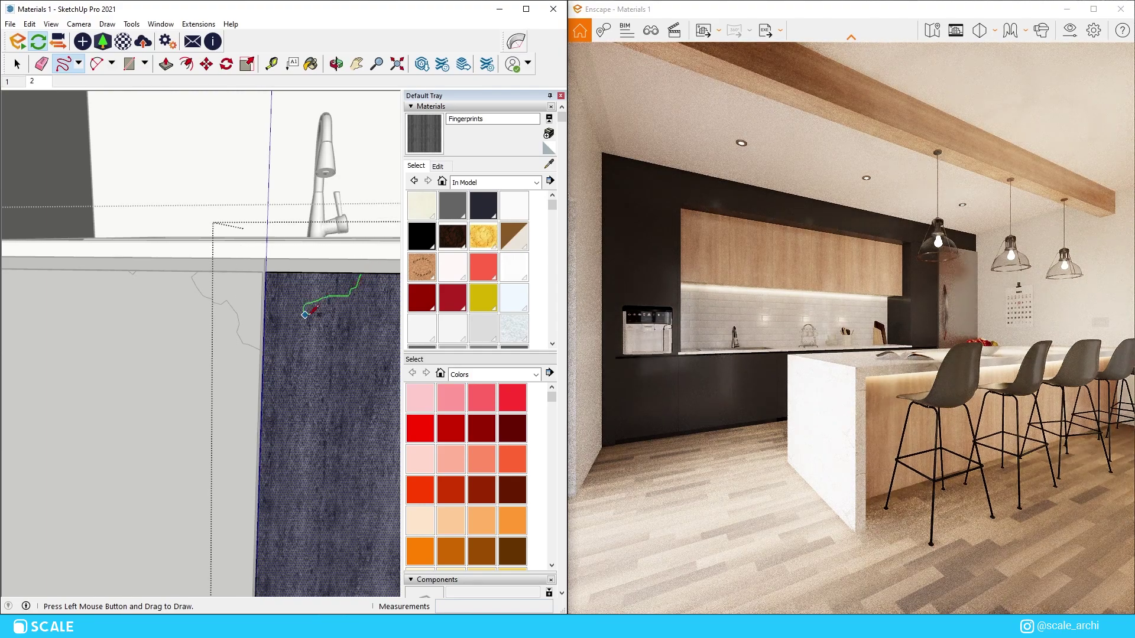
pyautogui.moveTo(263, 374); pyautogui.dragTo(263, 374)
pyautogui.press('b')
pyautogui.click(284, 319)
# Step: Exit the door group and select the left cabinet door
pyautogui.scroll(-6, 319, 271)
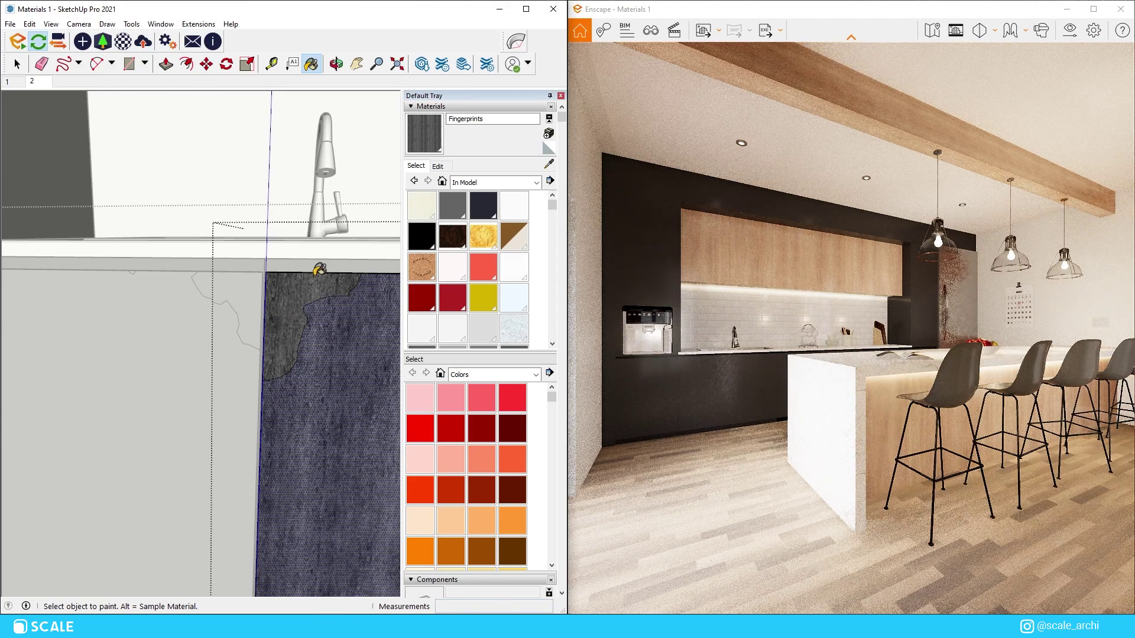
pyautogui.press('space')
pyautogui.press('Escape')
pyautogui.press('Escape')
pyautogui.scroll(3, 129, 266)
pyautogui.click(129, 270)
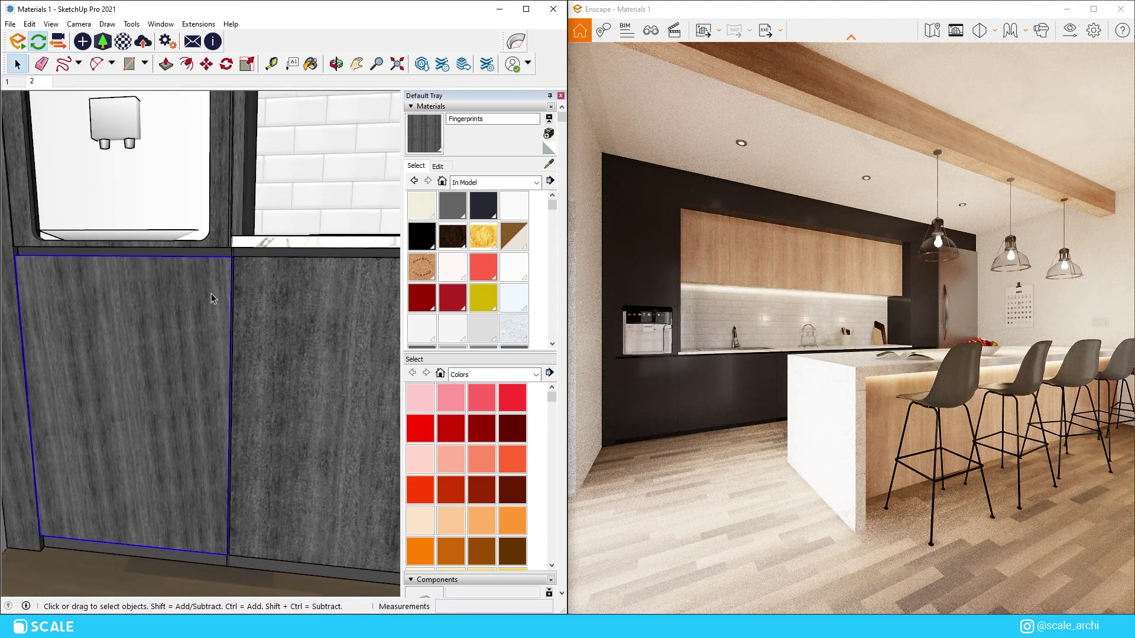
# Step: Load the Blemish fingerprints image as Fingerprints' roughness map and maximize Enscape
pyautogui.scroll(3, 206, 266)
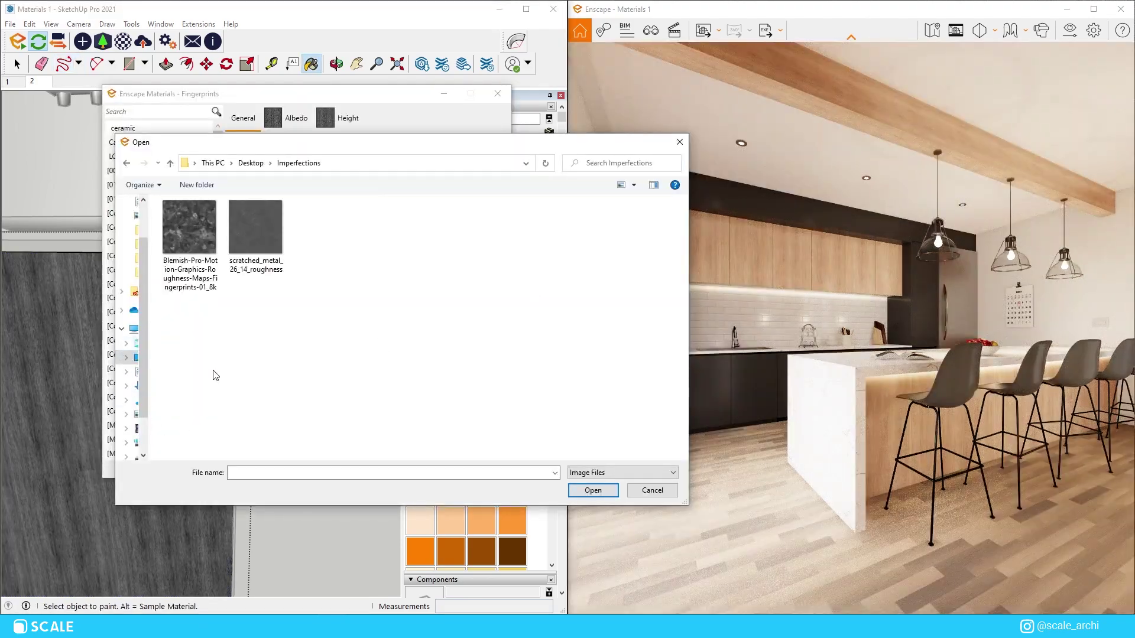
pyautogui.doubleClick(195, 236)
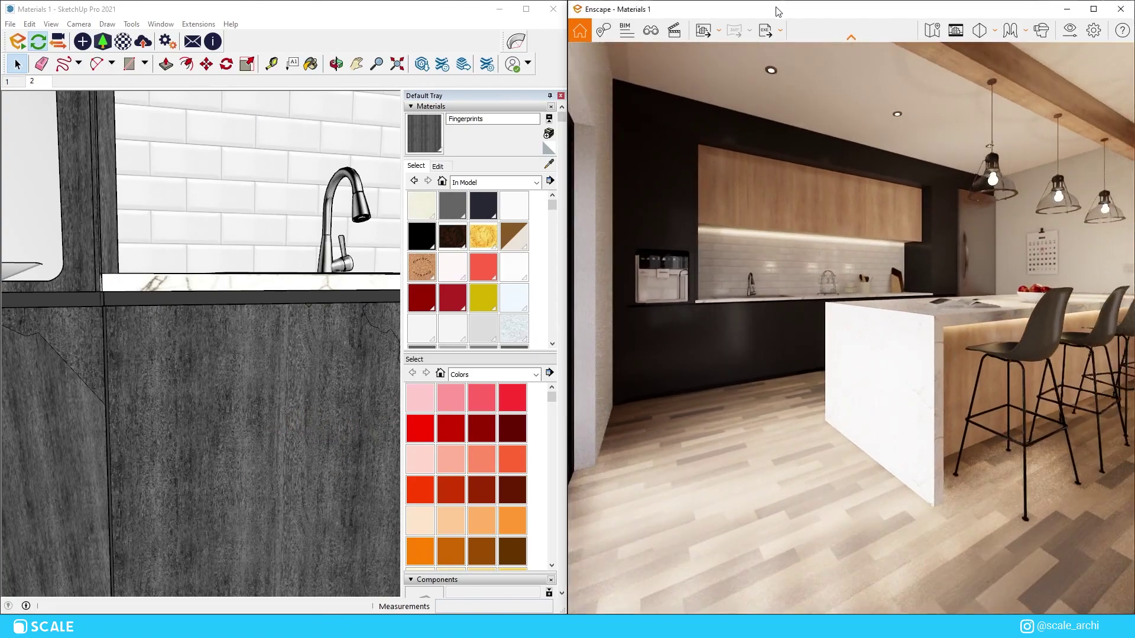
pyautogui.moveTo(774, 12); pyautogui.dragTo(564, 5)
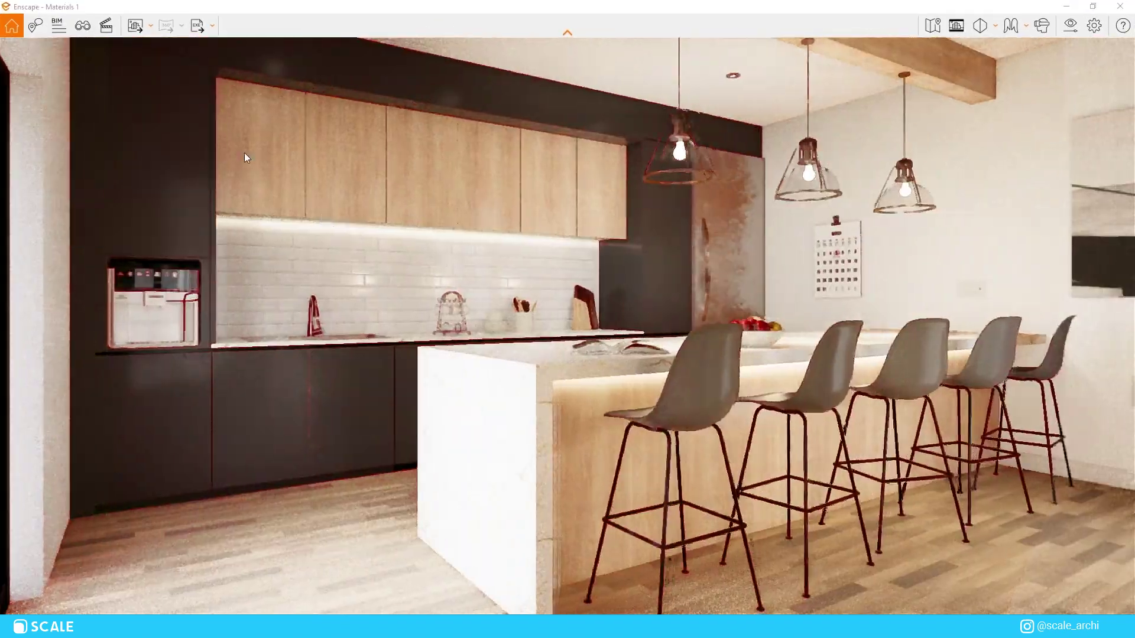
# Step: Switch the Enscape render to a saved kitchen view from View Management
pyautogui.click(83, 26)
pyautogui.click(69, 203)
pyautogui.click(172, 46)
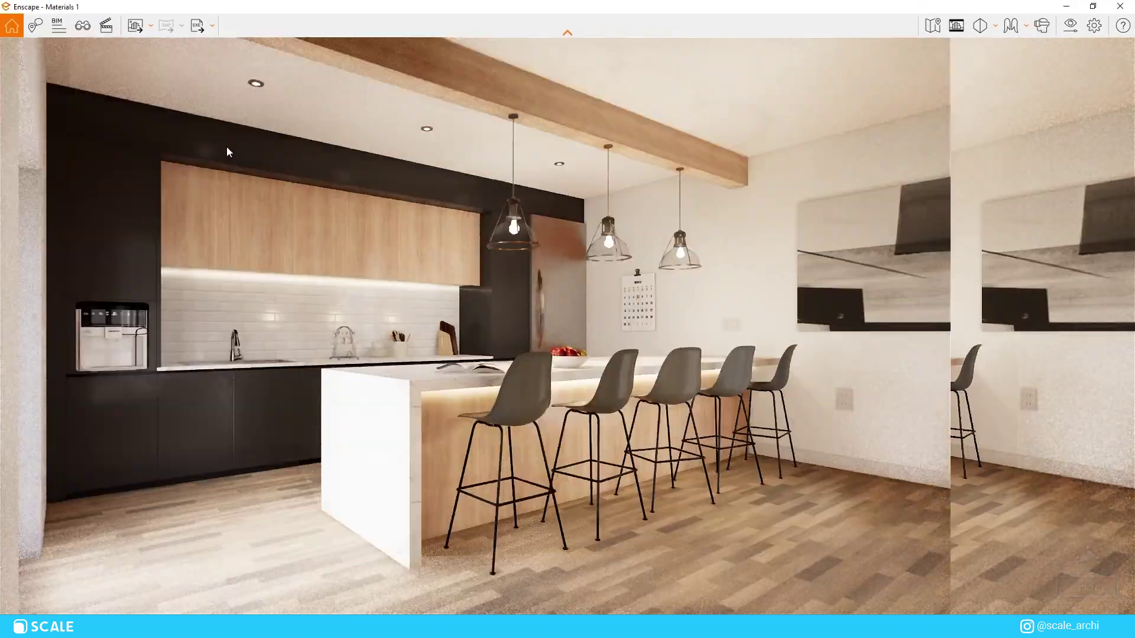